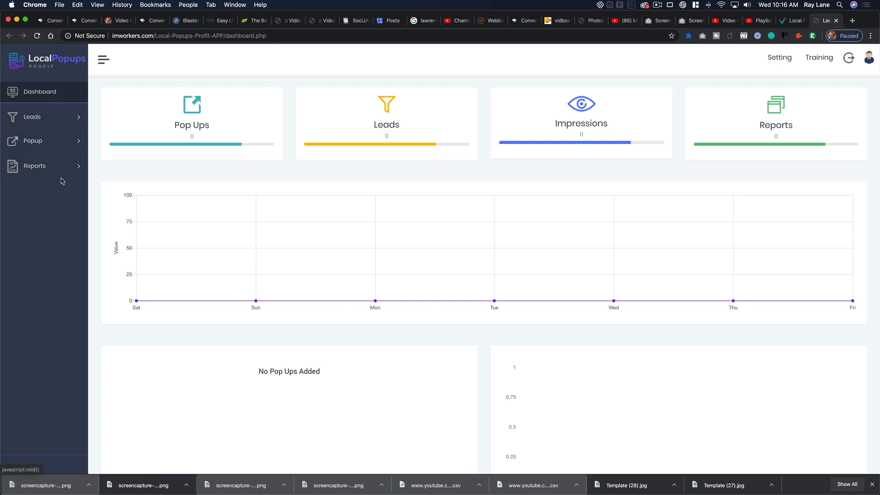
Step: Create a lead search project named Plumbers Loganville with the keyword plumbers and Loganville, Georgia as the location
{"action": "left_click", "coordinate": [54, 120]}
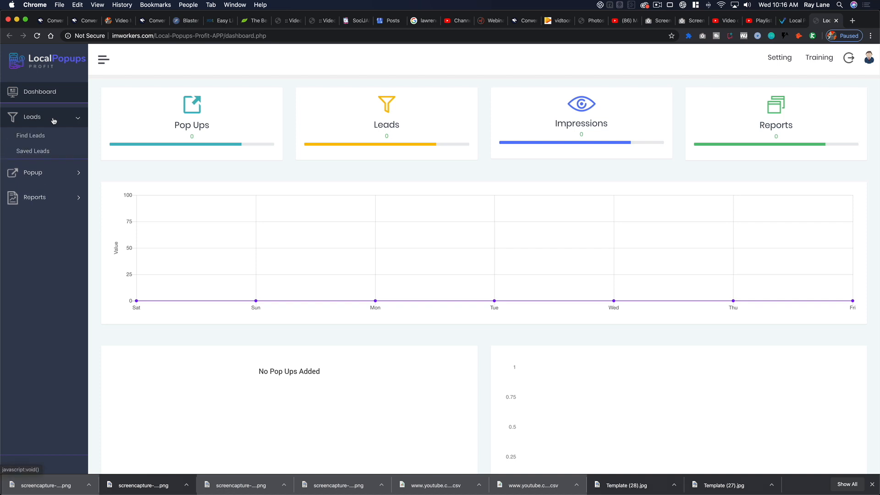
{"action": "left_click", "coordinate": [31, 136]}
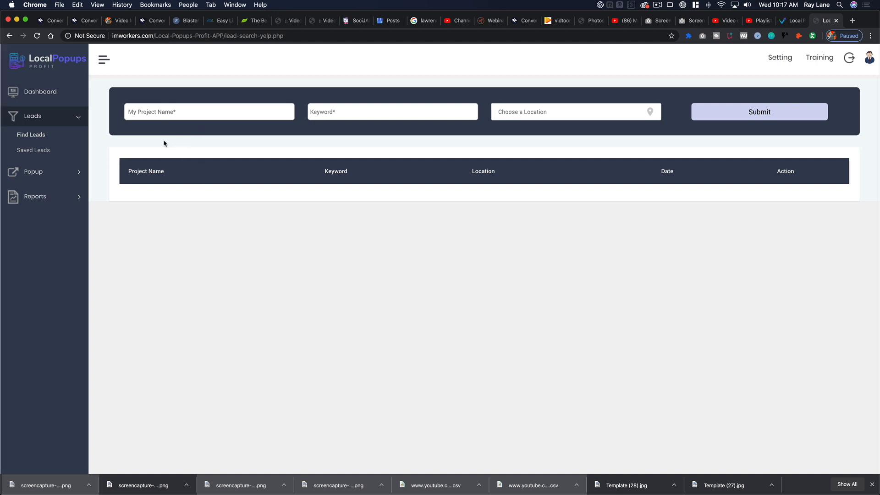
{"action": "left_click", "coordinate": [179, 113]}
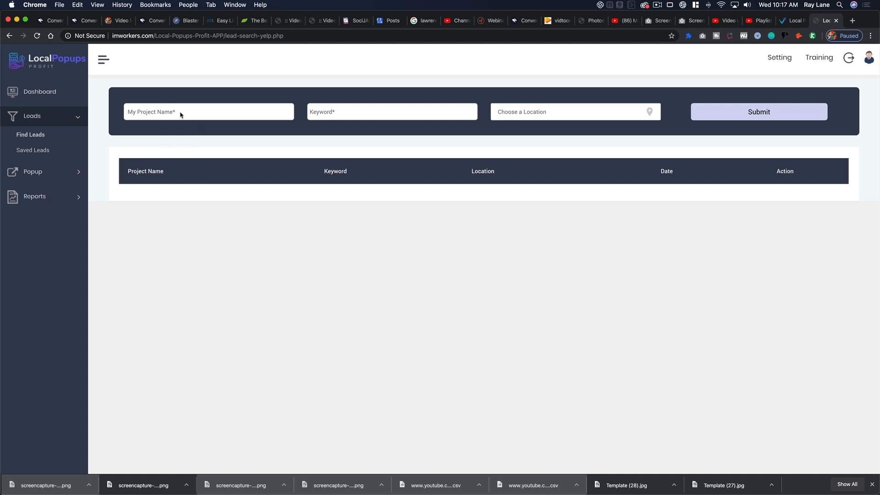
{"action": "type", "text": "Plumbers"}
{"action": "type", "text": "plumber"}
{"action": "key", "text": "Tab"}
{"action": "type", "text": "Logan"}
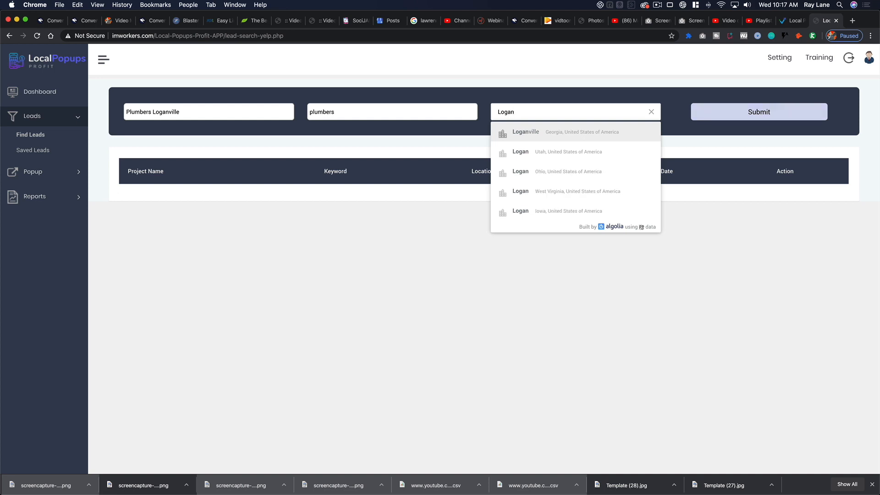
{"action": "left_click", "coordinate": [526, 137]}
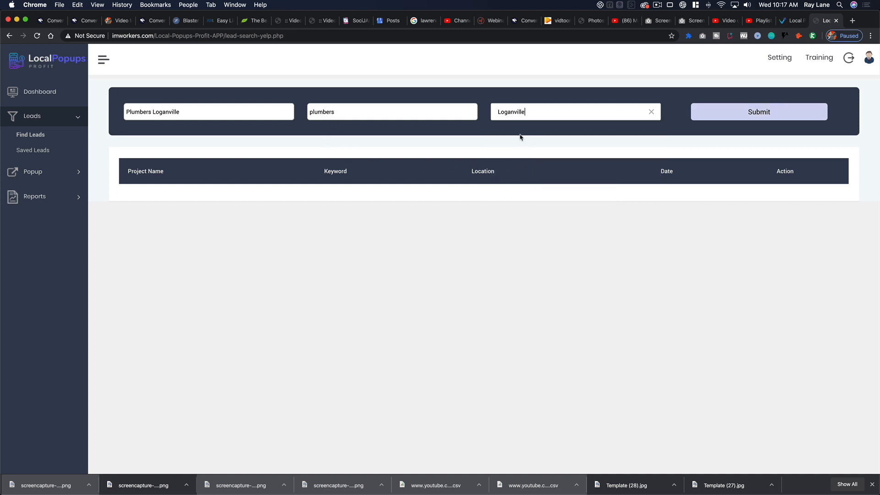
{"action": "left_click", "coordinate": [752, 118]}
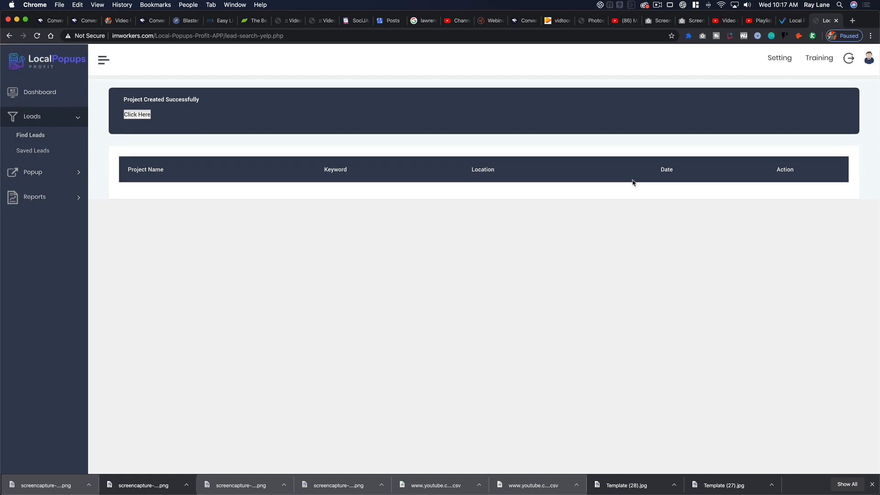
Step: Open the new project's results and look through the list of plumbing businesses and their contact details
{"action": "left_click", "coordinate": [144, 114]}
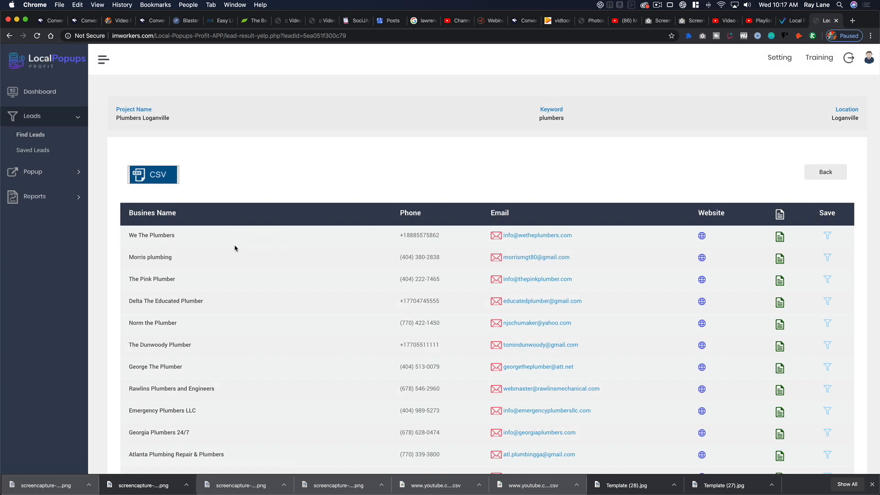
{"action": "scroll", "coordinate": [532, 252], "scroll_direction": "down", "scroll_amount": 15}
{"action": "scroll", "coordinate": [538, 258], "scroll_direction": "down", "scroll_amount": 15}
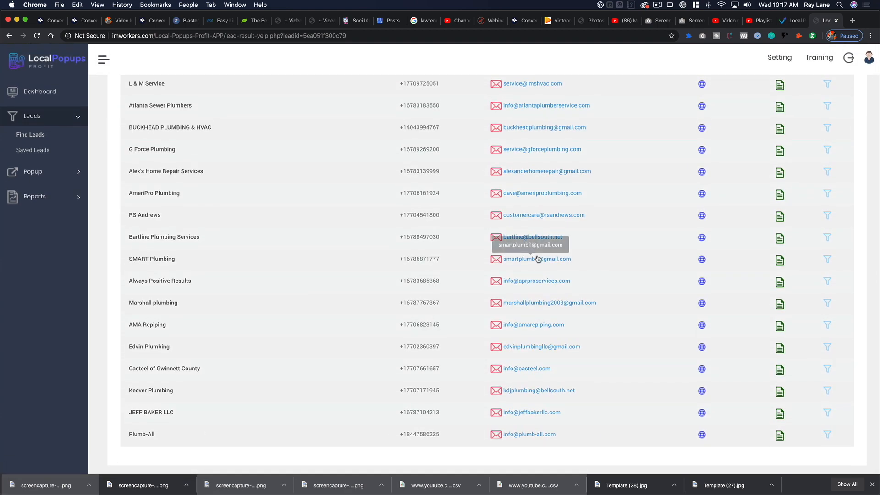
{"action": "scroll", "coordinate": [537, 258], "scroll_direction": "up", "scroll_amount": 20}
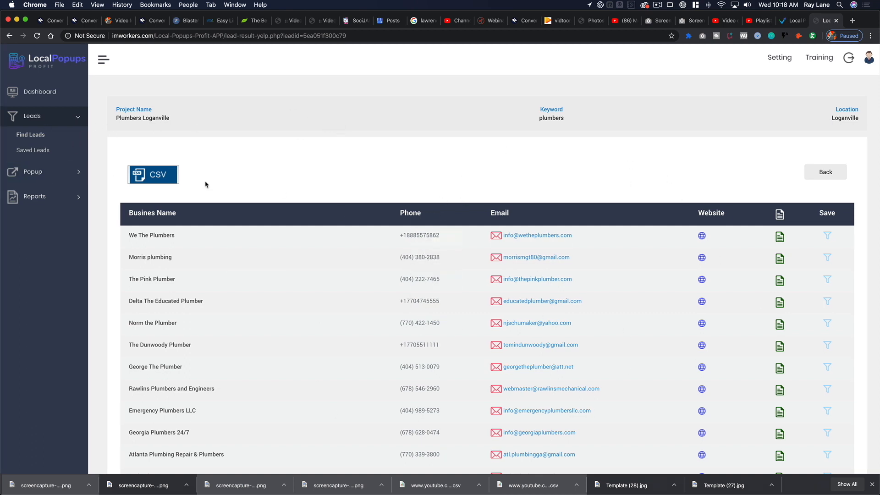
Step: Start a new popup and name it Free Video Editor
{"action": "left_click", "coordinate": [39, 177]}
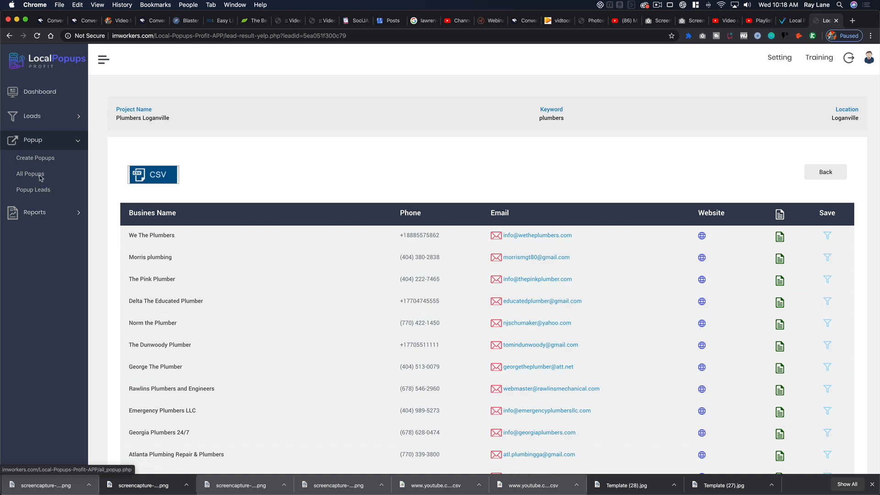
{"action": "left_click", "coordinate": [45, 159]}
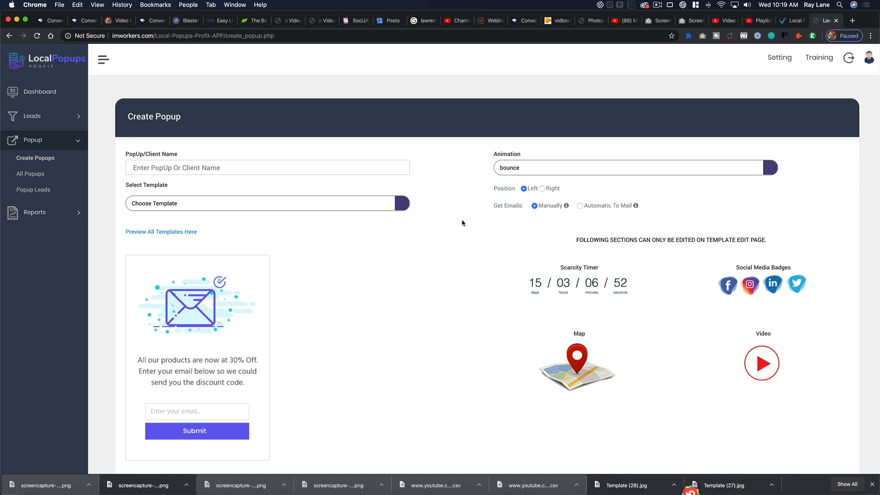
{"action": "left_click", "coordinate": [189, 169]}
{"action": "type", "text": "Free Video Editor"}
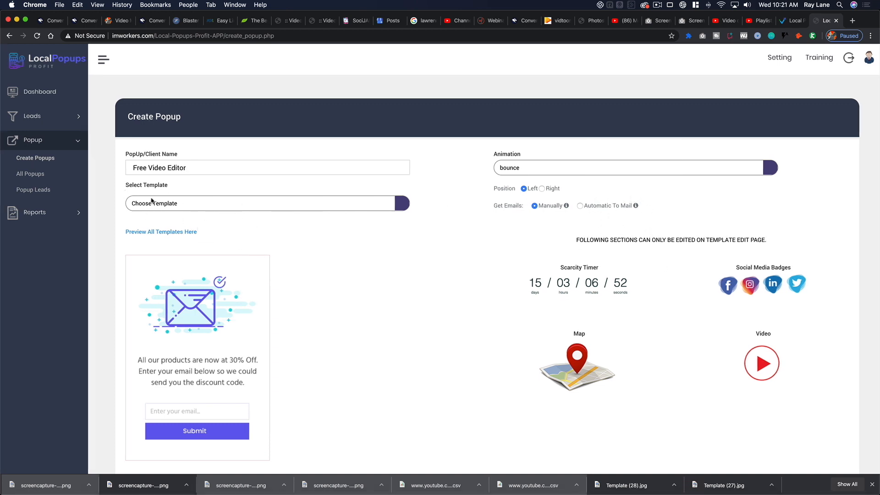
Step: Look through the available popup templates and select Alert1 to preview its design
{"action": "left_click", "coordinate": [402, 205]}
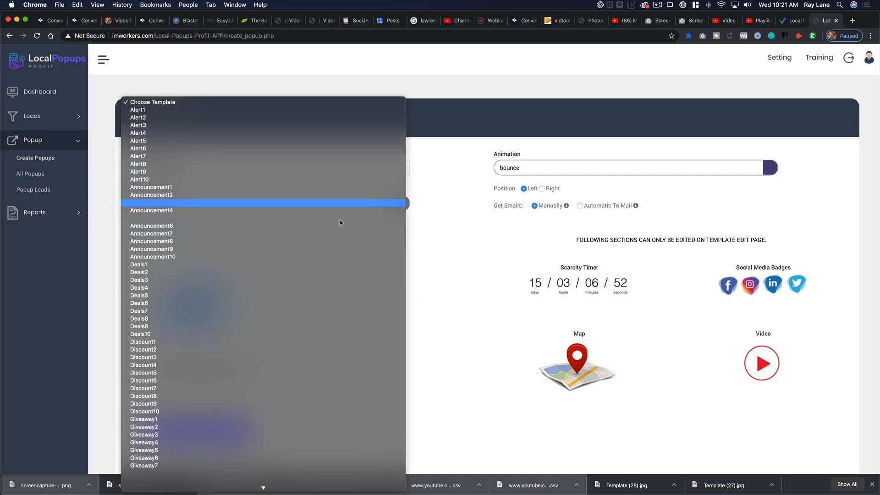
{"action": "scroll", "coordinate": [339, 222], "scroll_direction": "down", "scroll_amount": 10}
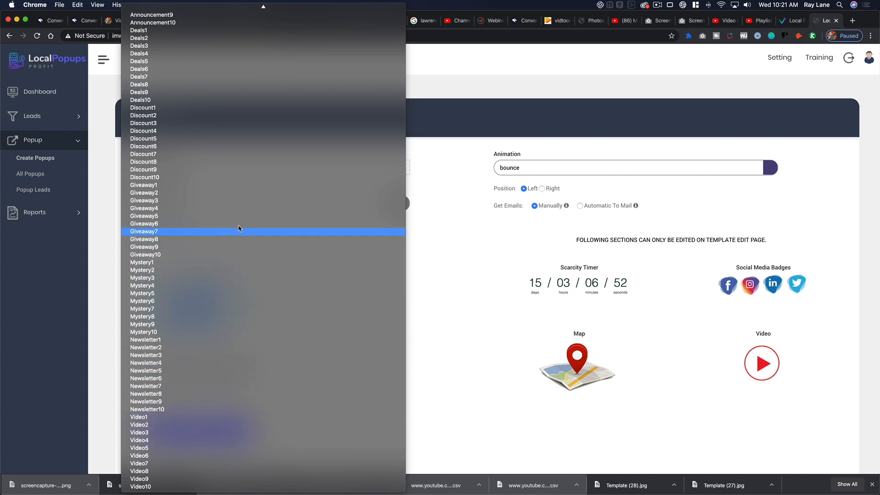
{"action": "scroll", "coordinate": [249, 154], "scroll_direction": "up", "scroll_amount": 5}
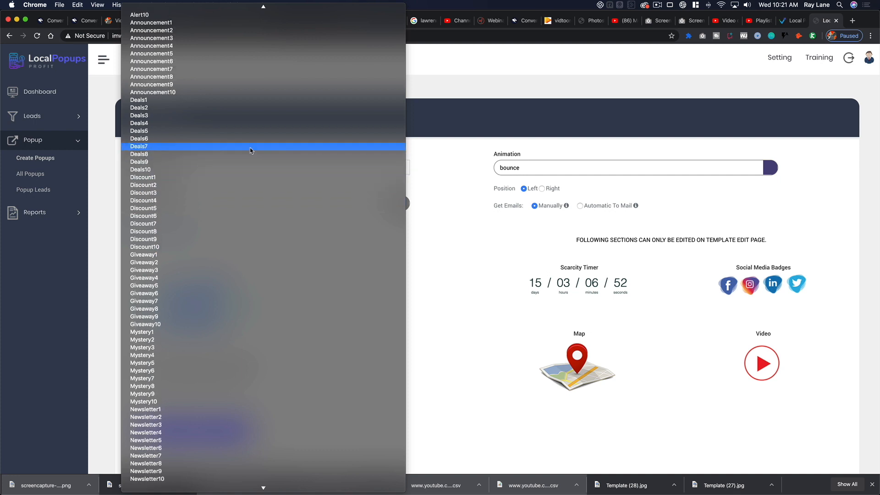
{"action": "scroll", "coordinate": [269, 72], "scroll_direction": "up", "scroll_amount": 1}
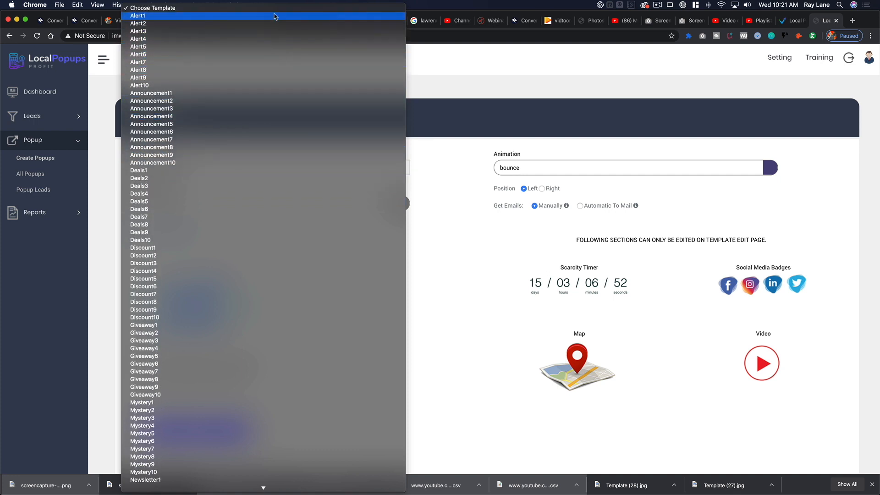
{"action": "left_click", "coordinate": [275, 16]}
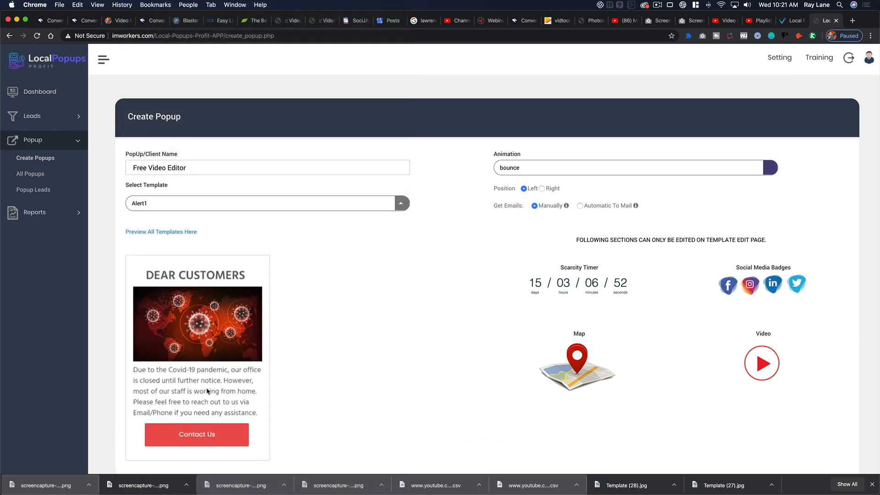
{"action": "scroll", "coordinate": [236, 324], "scroll_direction": "down", "scroll_amount": 2}
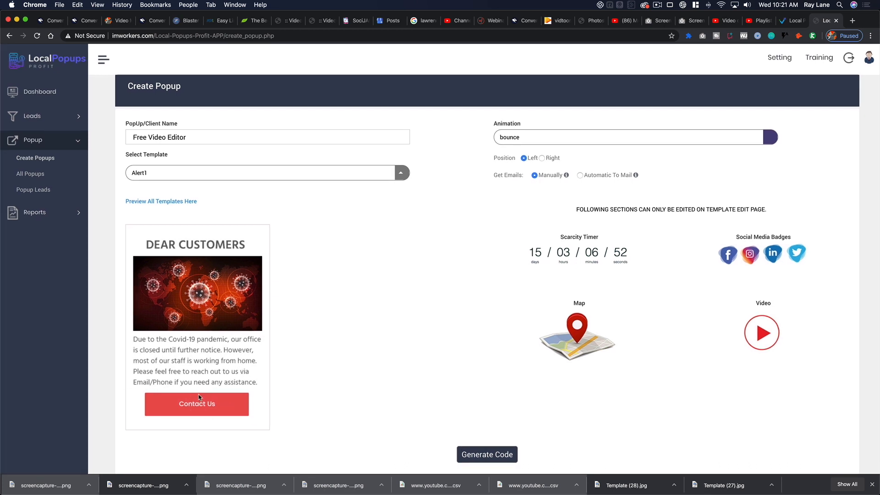
Step: Preview more alert templates by selecting Alert2, Alert4, Alert7 and Alert9 in turn
{"action": "left_click", "coordinate": [238, 180]}
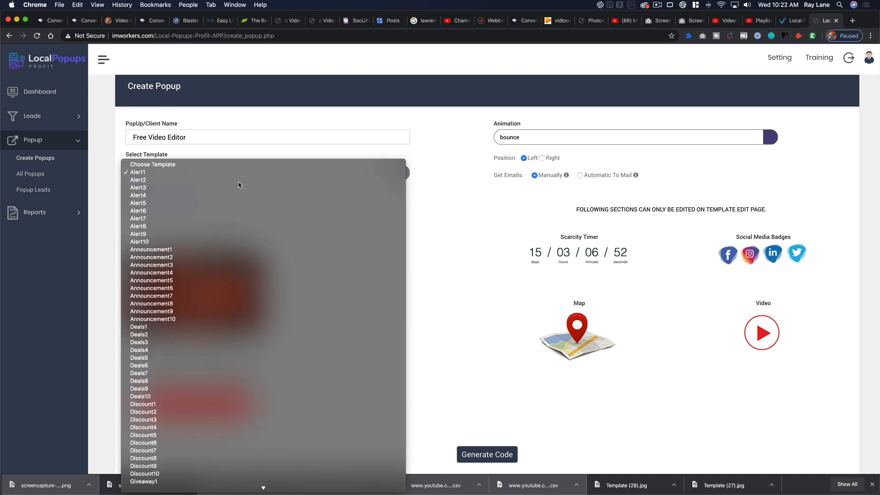
{"action": "left_click", "coordinate": [239, 182]}
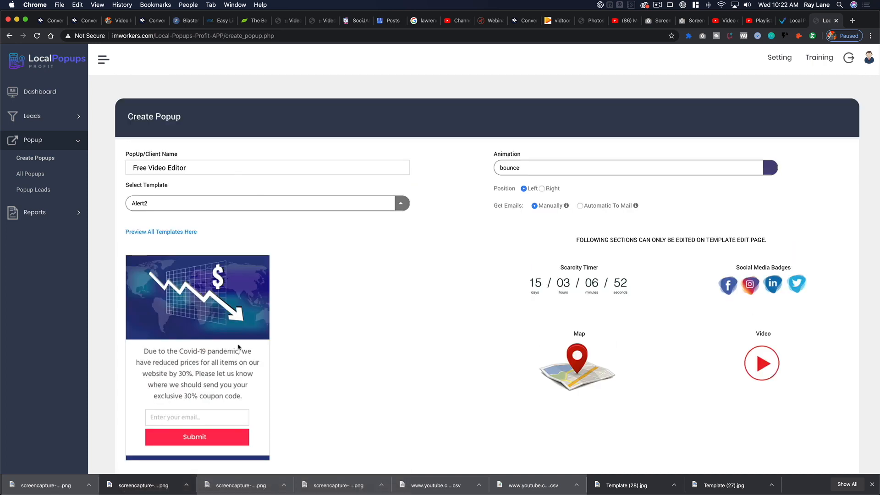
{"action": "left_click", "coordinate": [236, 204]}
{"action": "left_click", "coordinate": [219, 218]}
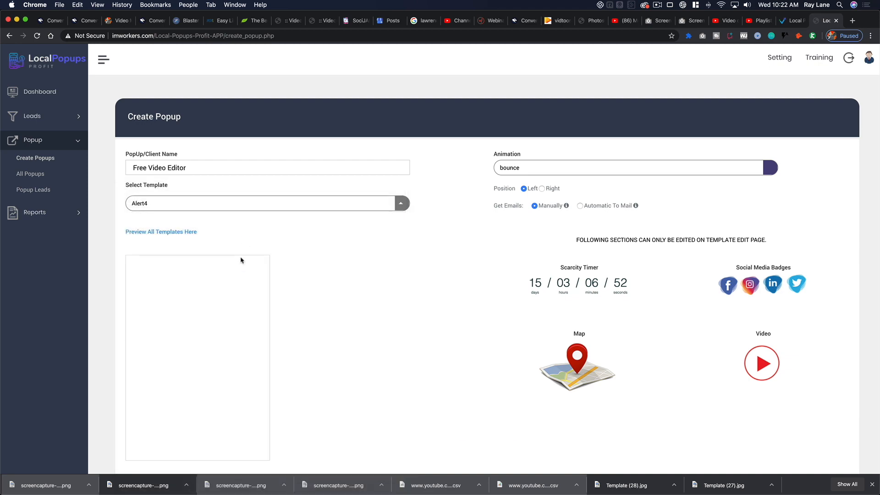
{"action": "left_click", "coordinate": [247, 208]}
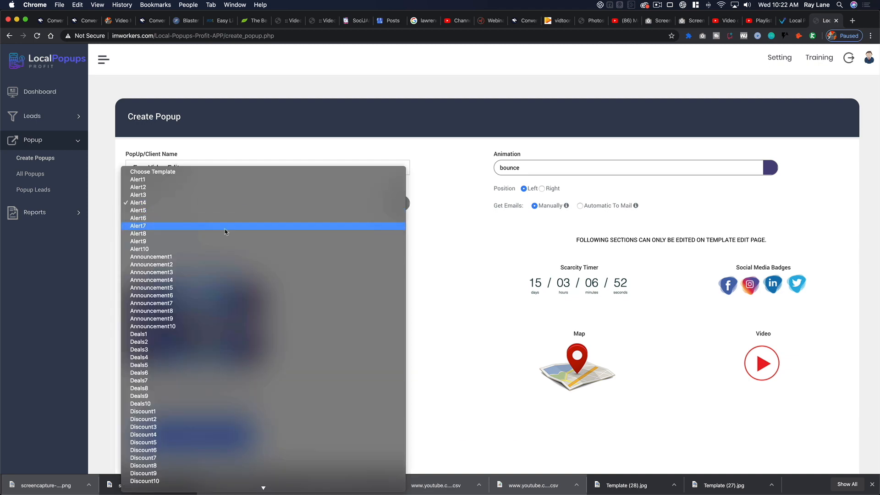
{"action": "left_click", "coordinate": [246, 224]}
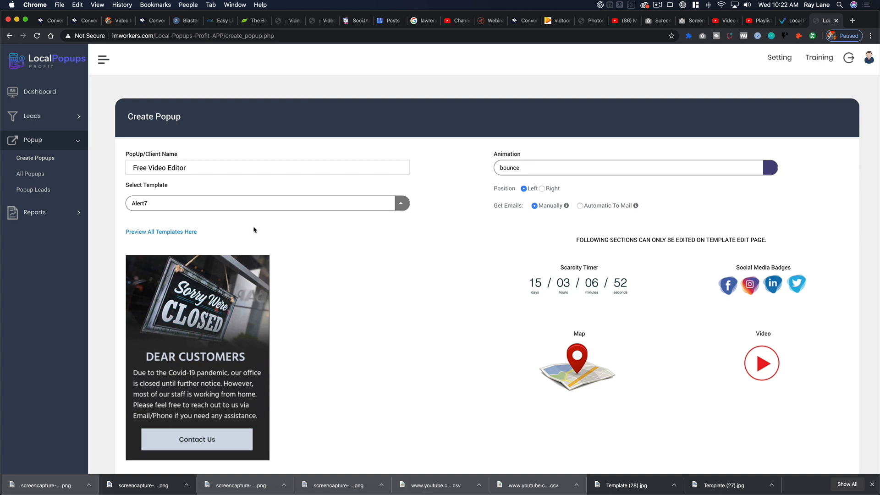
{"action": "left_click", "coordinate": [253, 210]}
{"action": "left_click", "coordinate": [241, 221]}
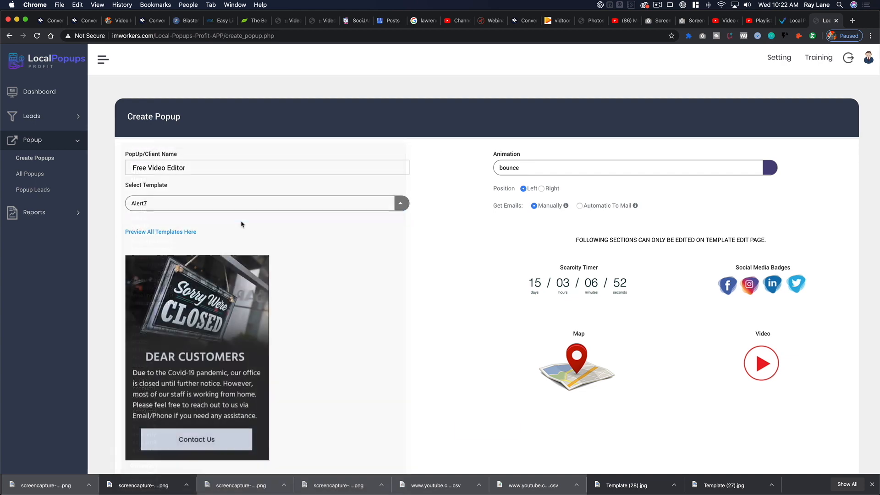
Step: Preview several announcement templates for the popup, including Announcement1 and Announcement3
{"action": "left_click", "coordinate": [218, 203]}
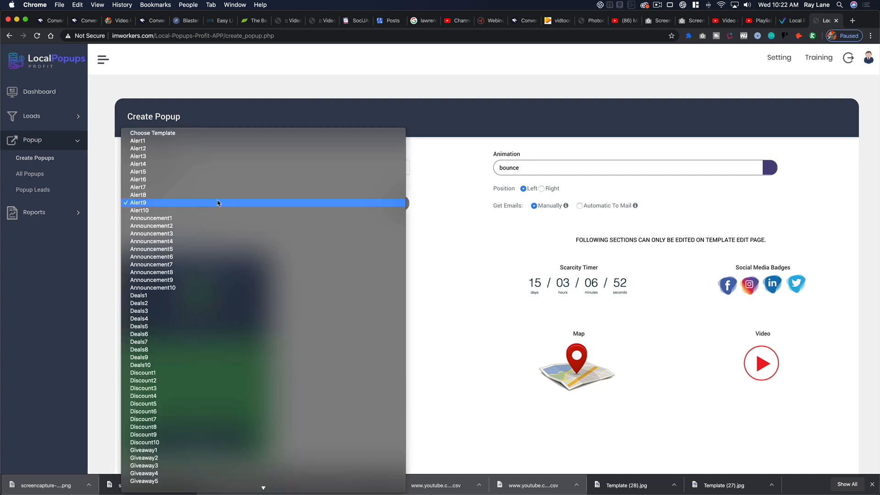
{"action": "left_click", "coordinate": [219, 218]}
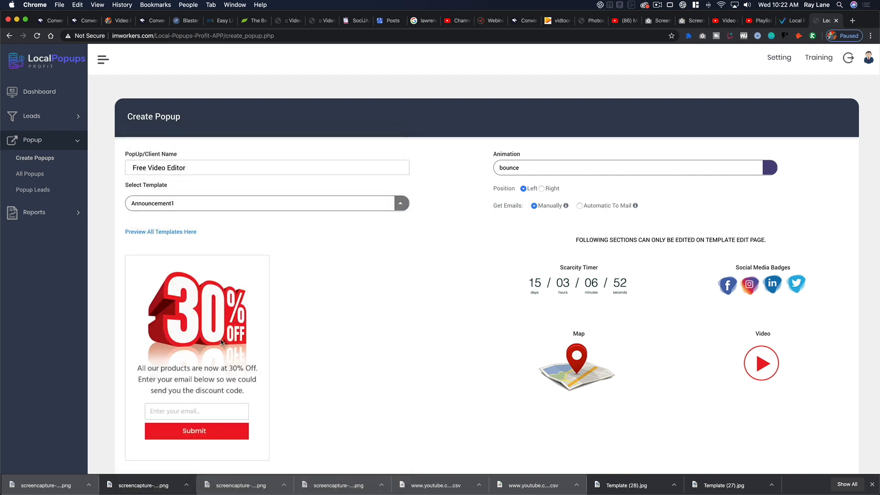
{"action": "left_click", "coordinate": [210, 202]}
{"action": "left_click", "coordinate": [203, 220]}
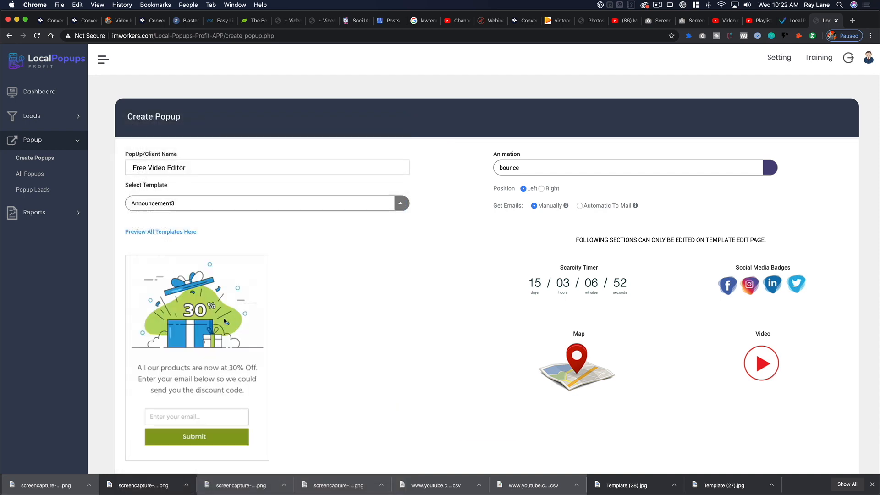
{"action": "left_click", "coordinate": [201, 202]}
{"action": "left_click", "coordinate": [202, 240]}
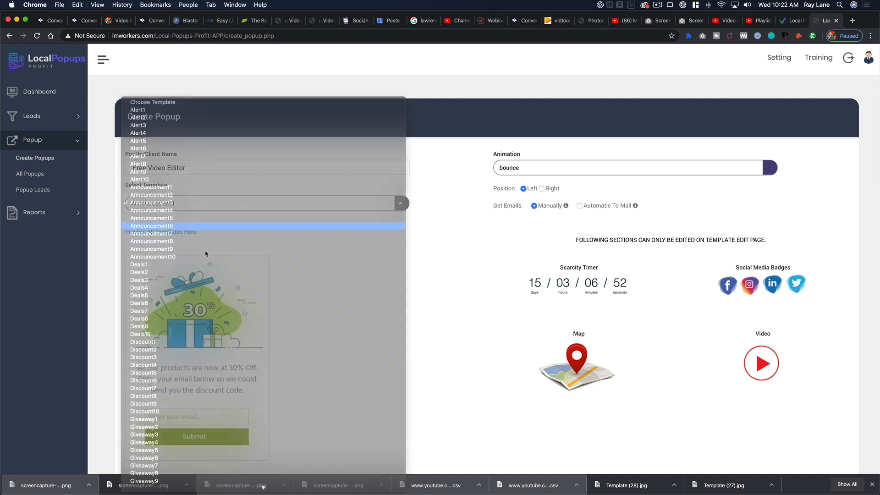
Step: Preview deals templates for the popup, including Deals3 and Deals7
{"action": "left_click", "coordinate": [224, 207]}
{"action": "left_click", "coordinate": [205, 228]}
{"action": "left_click", "coordinate": [215, 202]}
{"action": "left_click", "coordinate": [205, 235]}
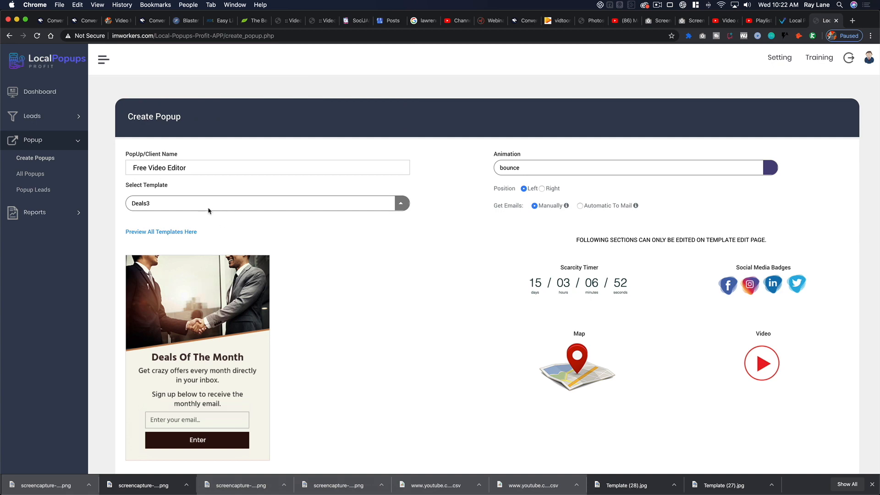
{"action": "left_click", "coordinate": [210, 207]}
{"action": "left_click", "coordinate": [208, 232]}
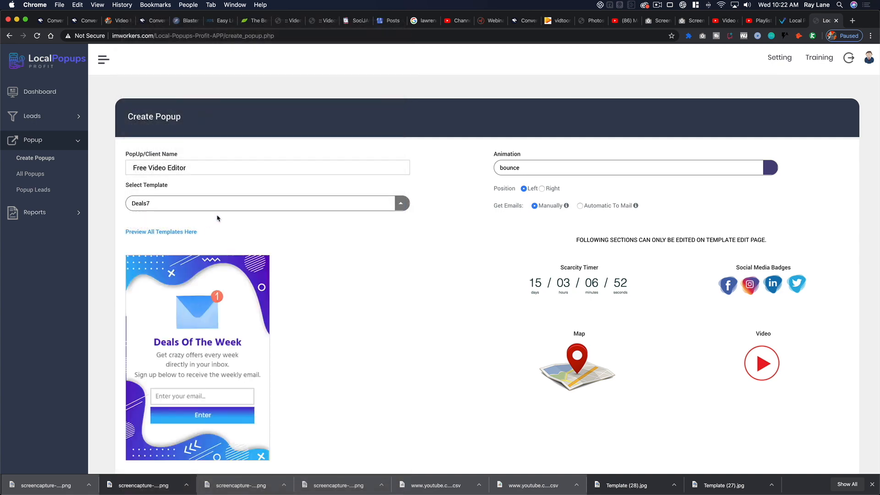
Step: Preview discount templates for the popup, ending with Discount10
{"action": "left_click", "coordinate": [220, 207]}
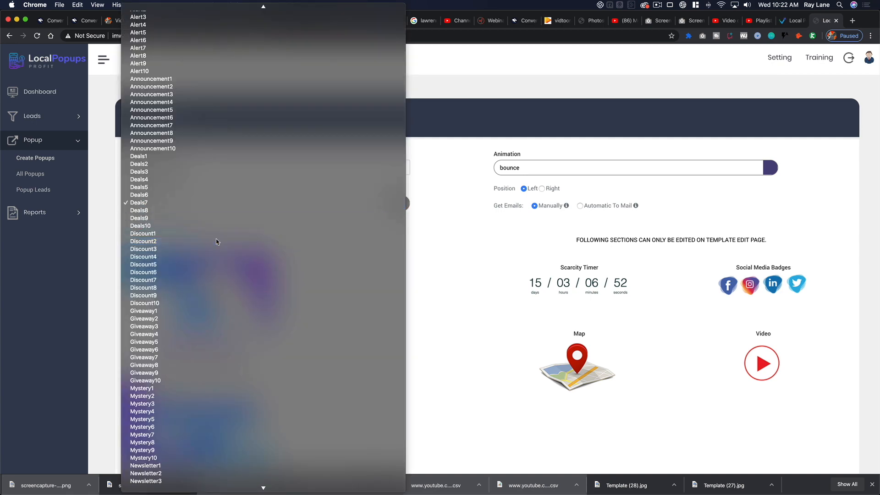
{"action": "left_click", "coordinate": [217, 241]}
{"action": "left_click", "coordinate": [215, 207]}
{"action": "left_click", "coordinate": [211, 257]}
Step: Preview the mystery templates Mystery1, Mystery3 and Mystery6, and choose Mystery8 for the popup
{"action": "left_click", "coordinate": [237, 205]}
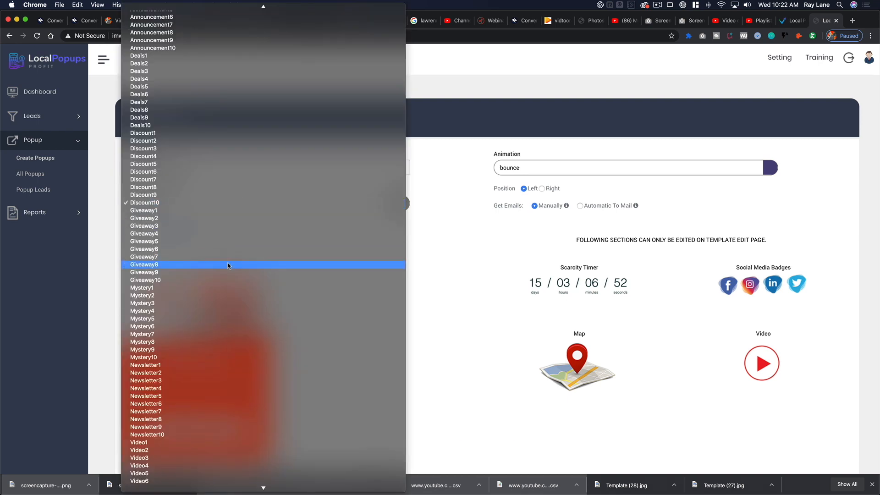
{"action": "left_click", "coordinate": [221, 287]}
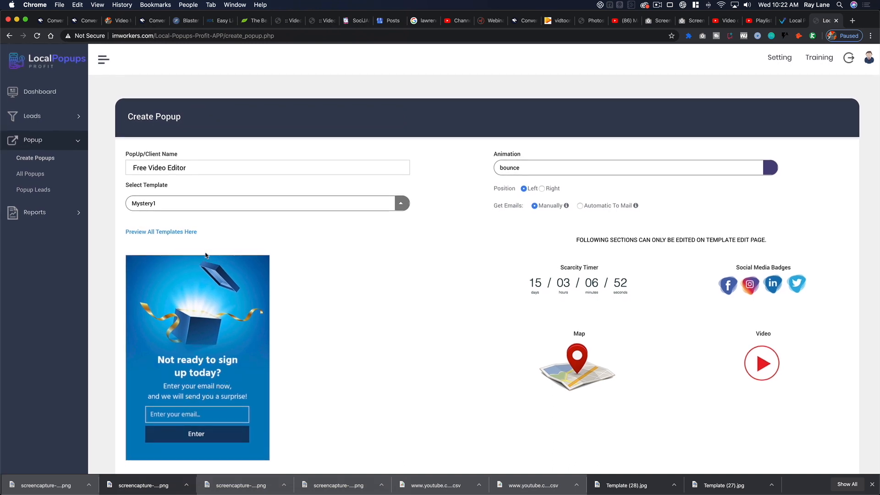
{"action": "left_click", "coordinate": [234, 201]}
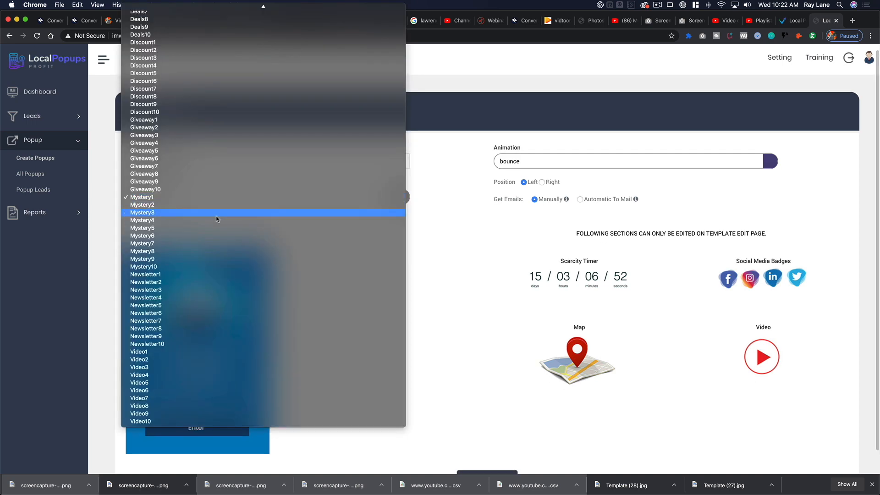
{"action": "left_click", "coordinate": [215, 214]}
{"action": "left_click", "coordinate": [227, 201]}
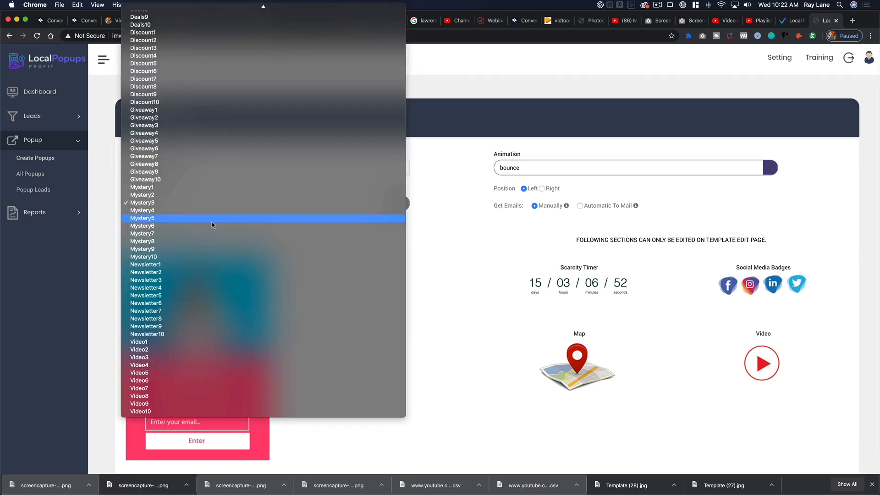
{"action": "left_click", "coordinate": [212, 224]}
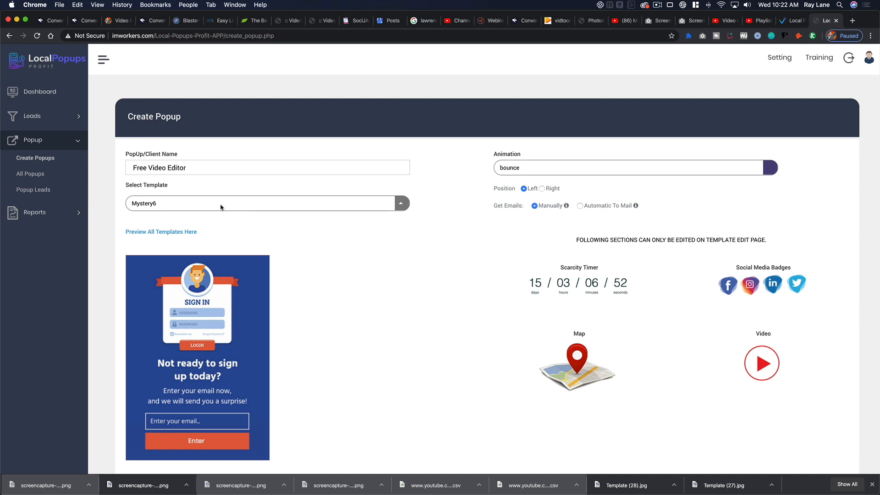
{"action": "left_click", "coordinate": [221, 207]}
{"action": "left_click", "coordinate": [221, 219]}
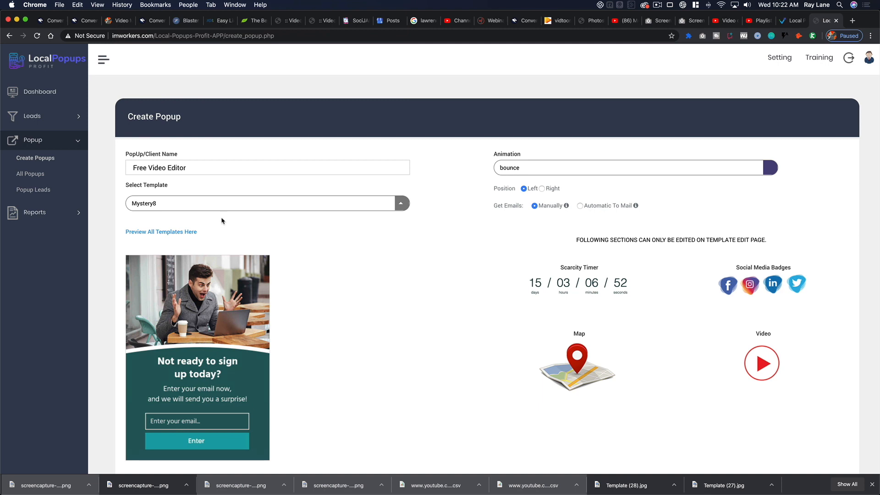
Step: Open the full template gallery, look through the categories down to the Mystery templates, and return to the popup creation page
{"action": "left_click", "coordinate": [156, 232]}
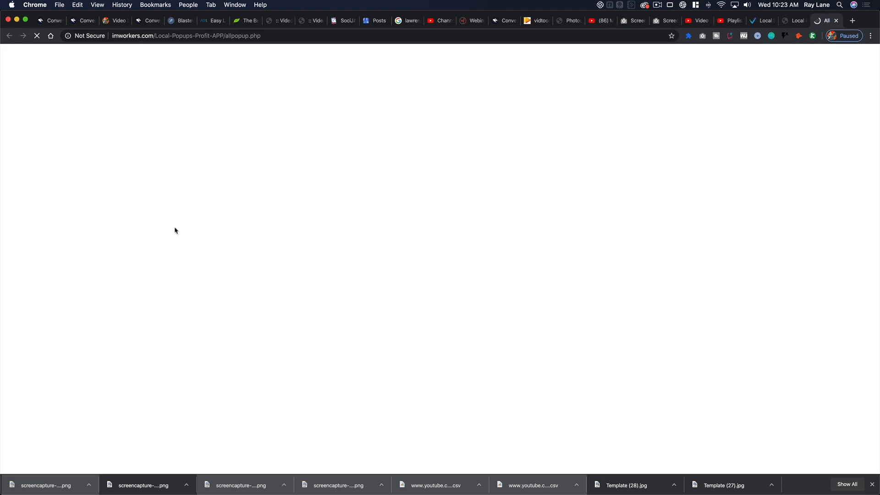
{"action": "scroll", "coordinate": [466, 290], "scroll_direction": "down", "scroll_amount": 15}
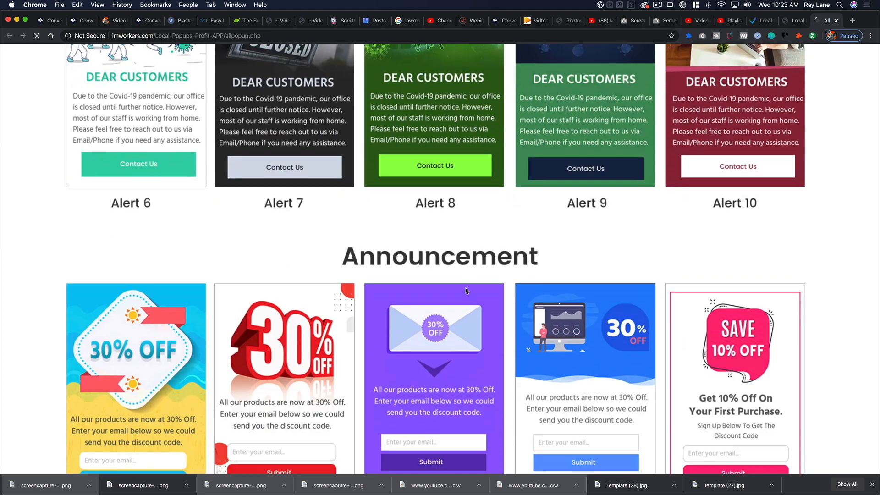
{"action": "scroll", "coordinate": [467, 291], "scroll_direction": "down", "scroll_amount": 15}
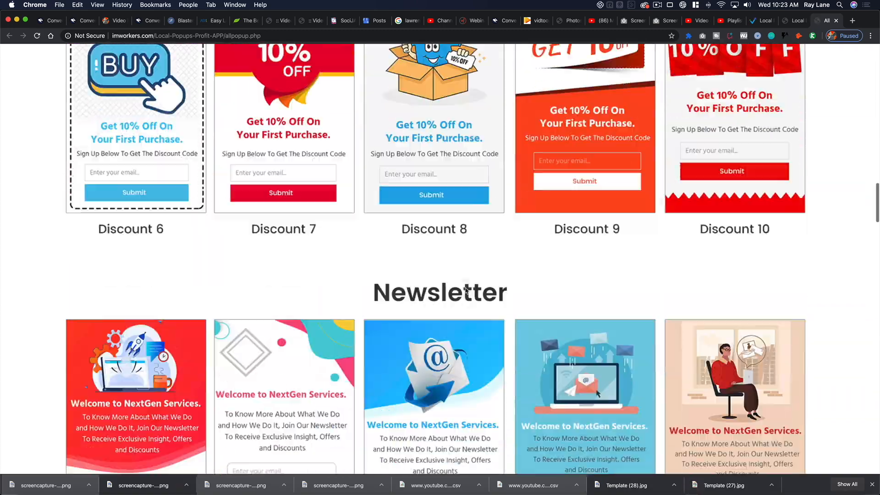
{"action": "scroll", "coordinate": [467, 291], "scroll_direction": "down", "scroll_amount": 20}
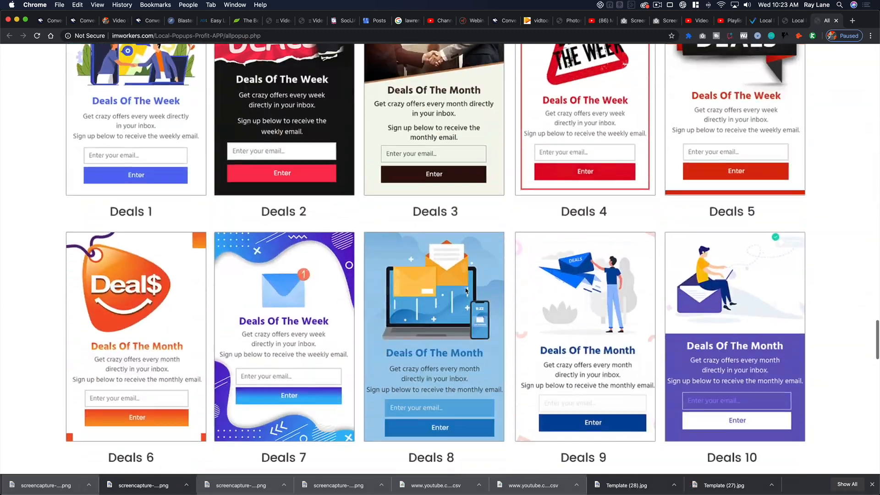
{"action": "scroll", "coordinate": [466, 291], "scroll_direction": "down", "scroll_amount": 15}
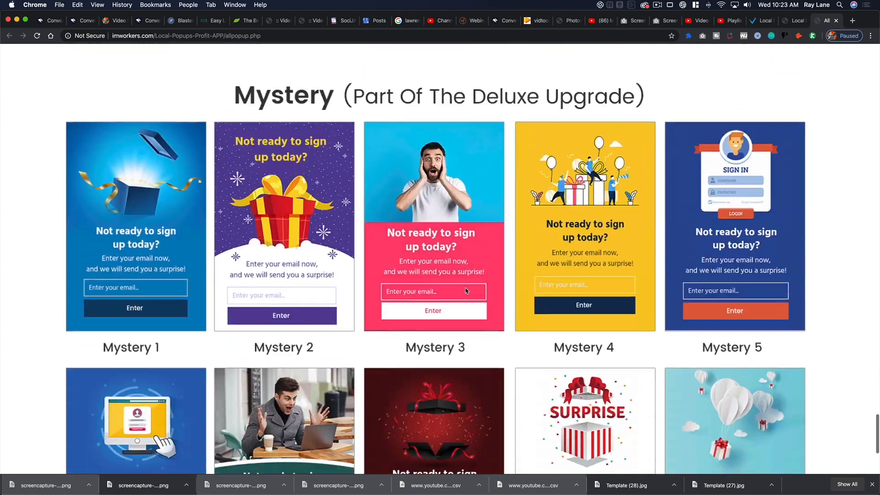
{"action": "scroll", "coordinate": [466, 290], "scroll_direction": "up", "scroll_amount": 3}
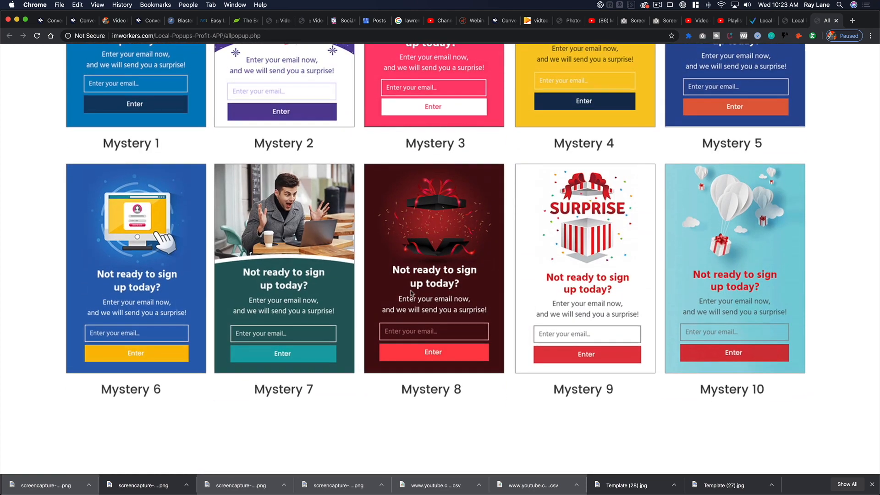
{"action": "scroll", "coordinate": [410, 294], "scroll_direction": "up", "scroll_amount": 9}
{"action": "scroll", "coordinate": [410, 292], "scroll_direction": "down", "scroll_amount": 6}
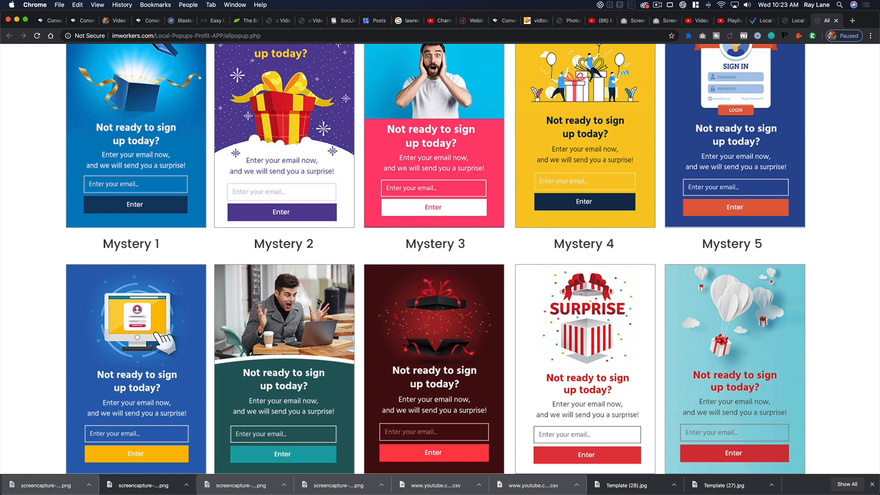
{"action": "left_click", "coordinate": [796, 22]}
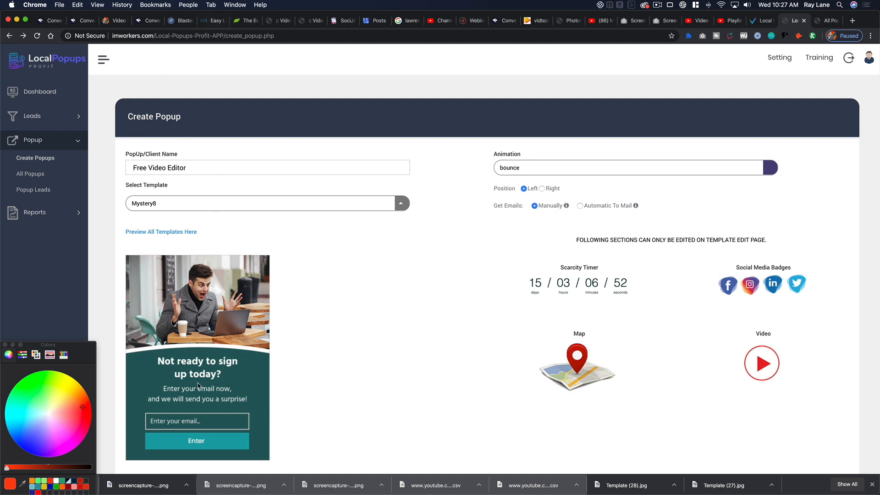
Step: Keep the bounce animation for the popup, and generate and highlight its embed code
{"action": "left_click", "coordinate": [541, 168]}
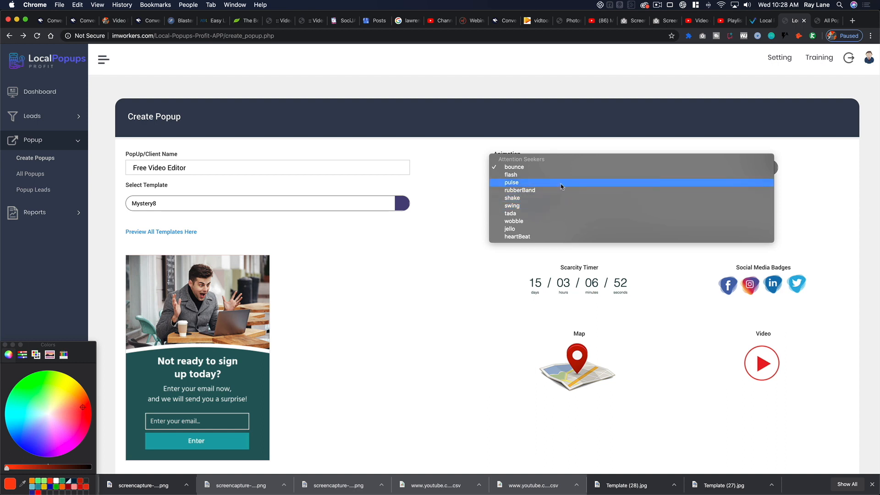
{"action": "left_click", "coordinate": [565, 168]}
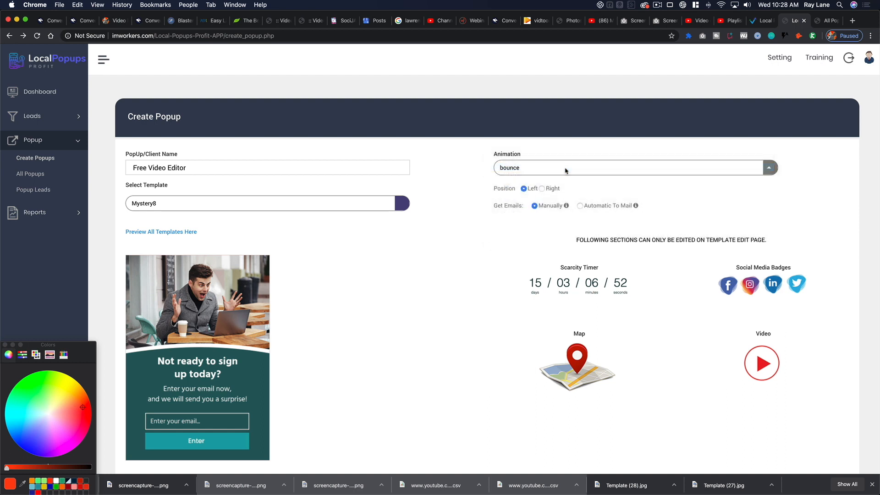
{"action": "scroll", "coordinate": [335, 317], "scroll_direction": "down", "scroll_amount": 2}
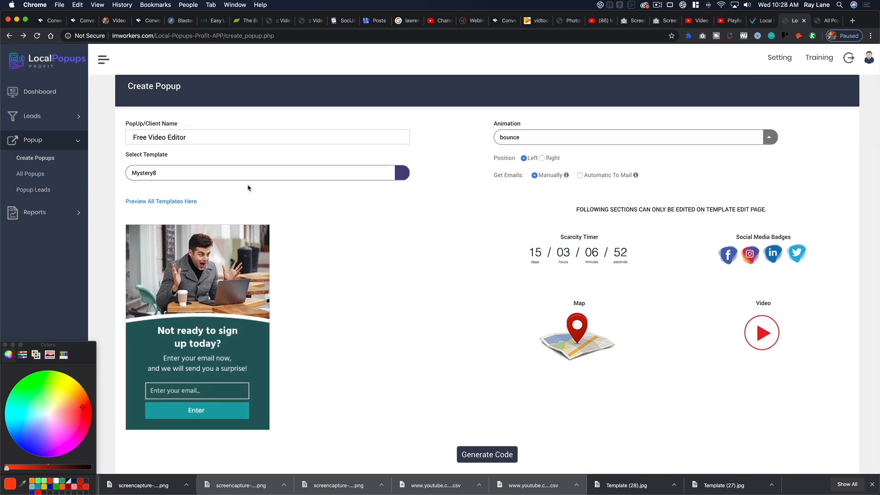
{"action": "left_click", "coordinate": [485, 457]}
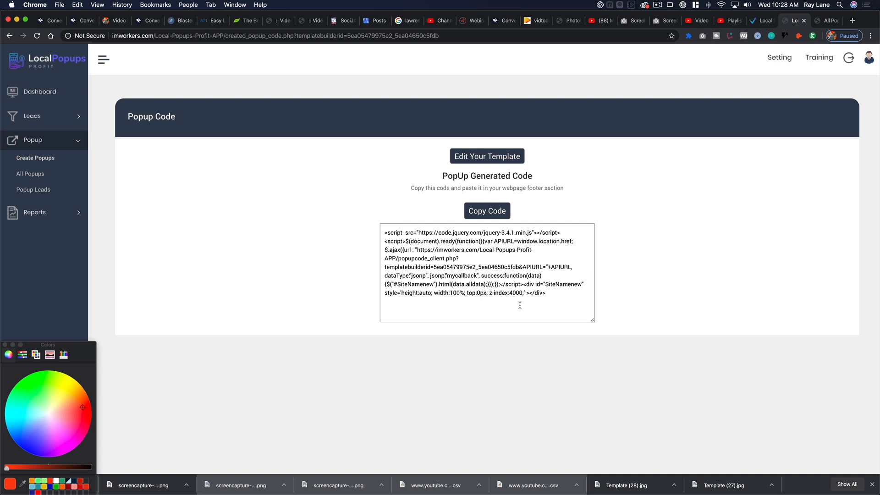
{"action": "left_click_drag", "start_coordinate": [547, 299], "coordinate": [388, 228]}
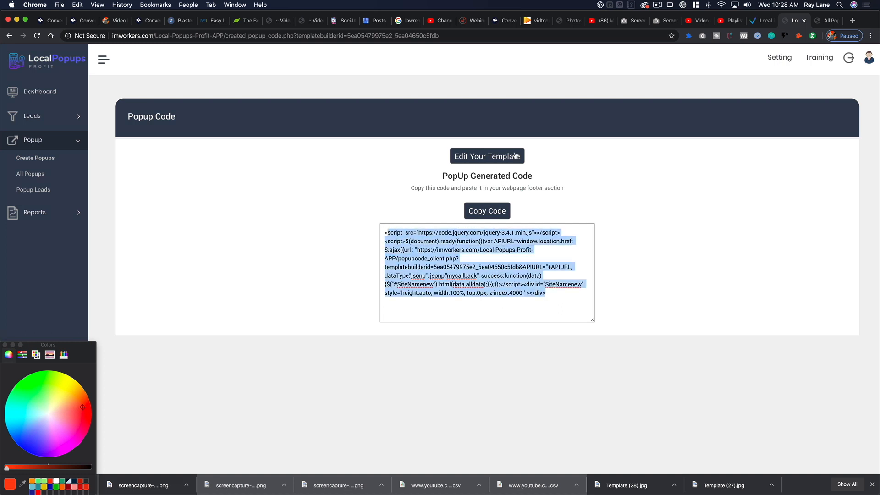
Step: Open the popup's template for editing, check its live preview and return to the template builder
{"action": "left_click", "coordinate": [501, 157]}
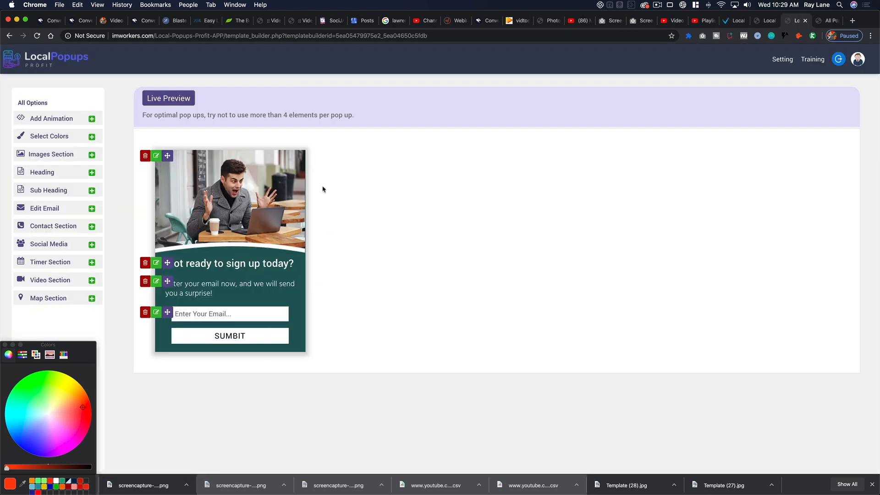
{"action": "left_click", "coordinate": [176, 102]}
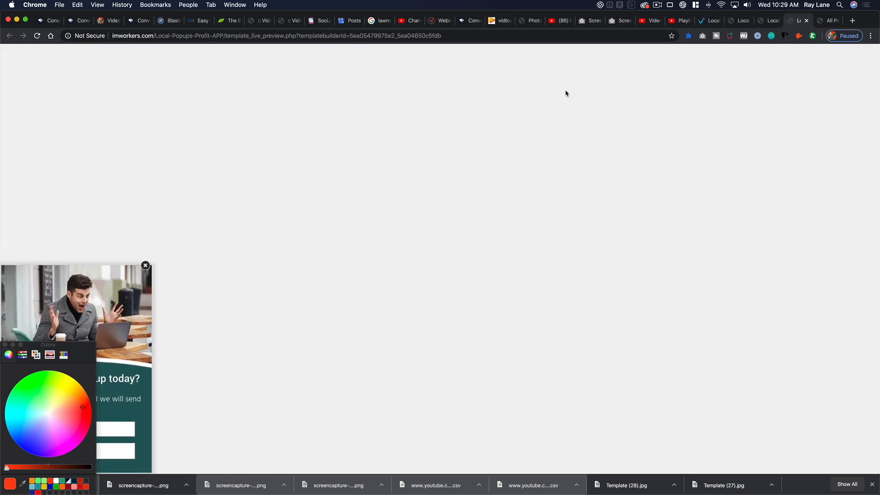
{"action": "left_click", "coordinate": [767, 23]}
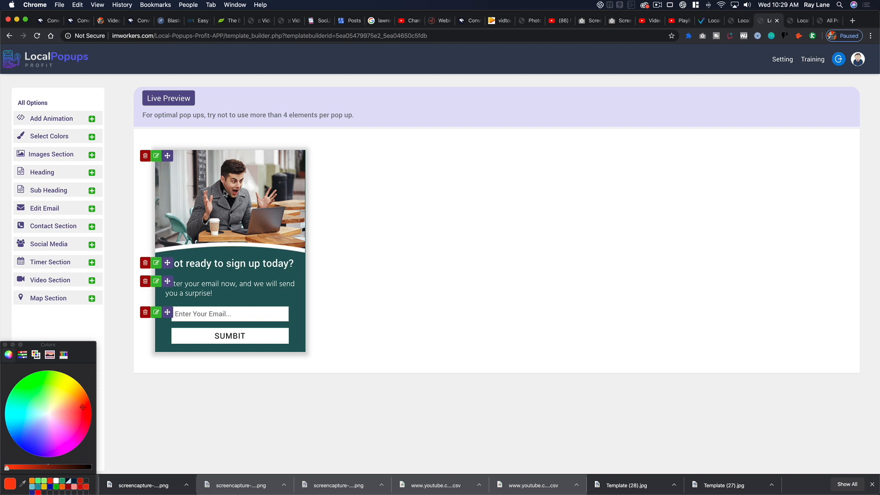
Step: Replace the popup's header image with ray1400.jpg, found by searching the computer for "ray1400", and save it
{"action": "left_click", "coordinate": [156, 156]}
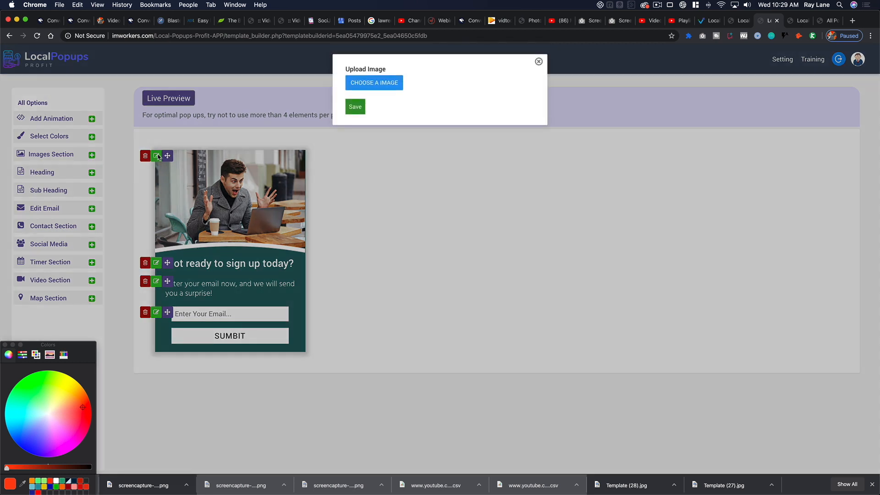
{"action": "left_click", "coordinate": [378, 81]}
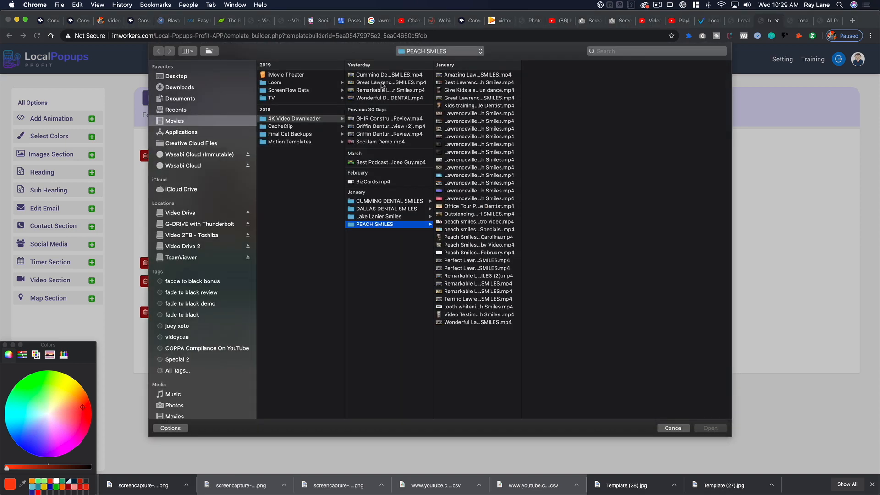
{"action": "left_click", "coordinate": [628, 51]}
{"action": "type", "text": "ray"}
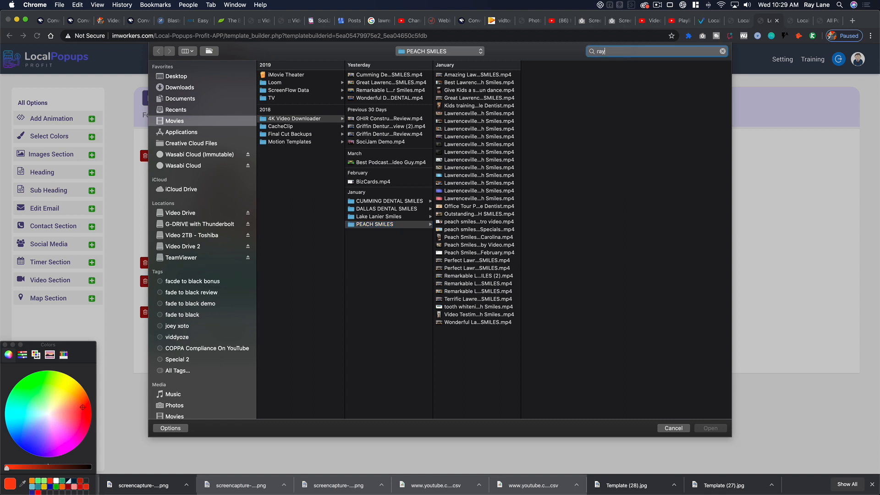
{"action": "type", "text": "1400"}
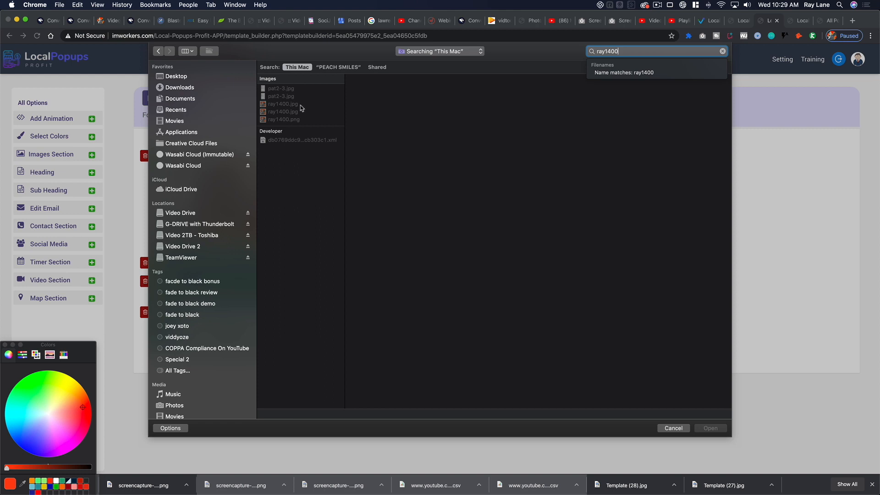
{"action": "left_click", "coordinate": [293, 104]}
{"action": "left_click", "coordinate": [704, 429]}
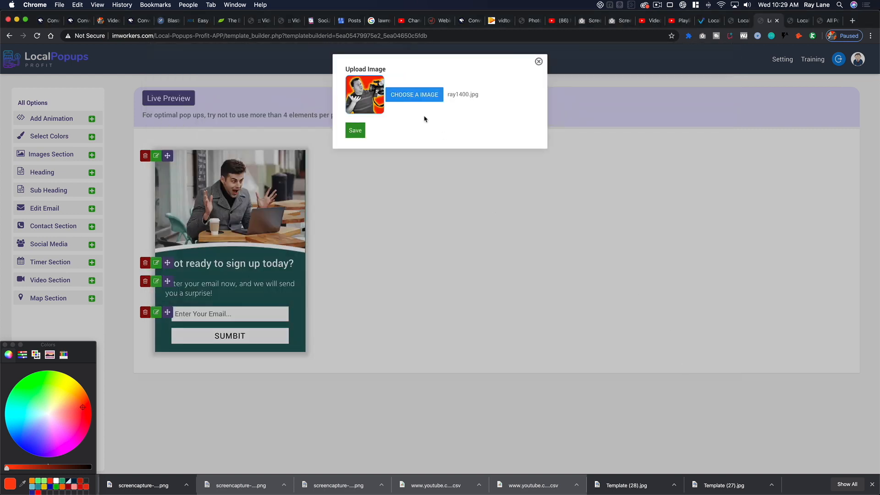
{"action": "left_click", "coordinate": [355, 130]}
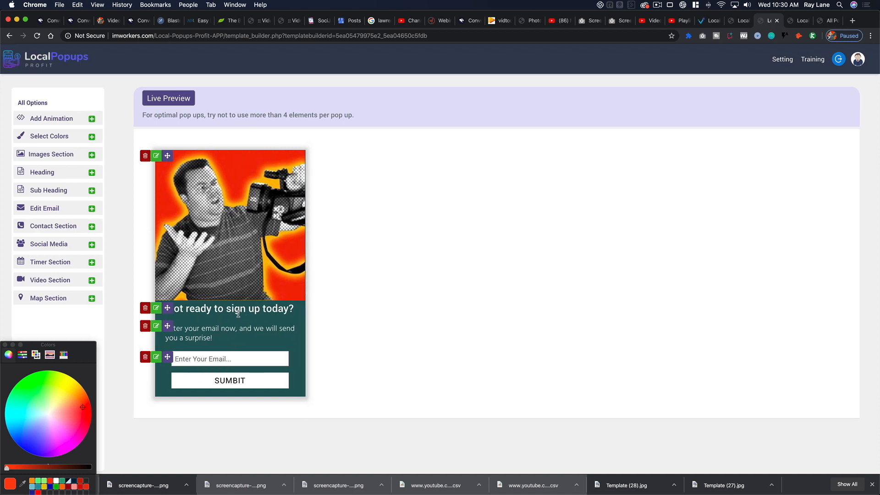
Step: Change the popup's heading to "Not ready for this quite yet?" and save it
{"action": "left_click", "coordinate": [156, 309]}
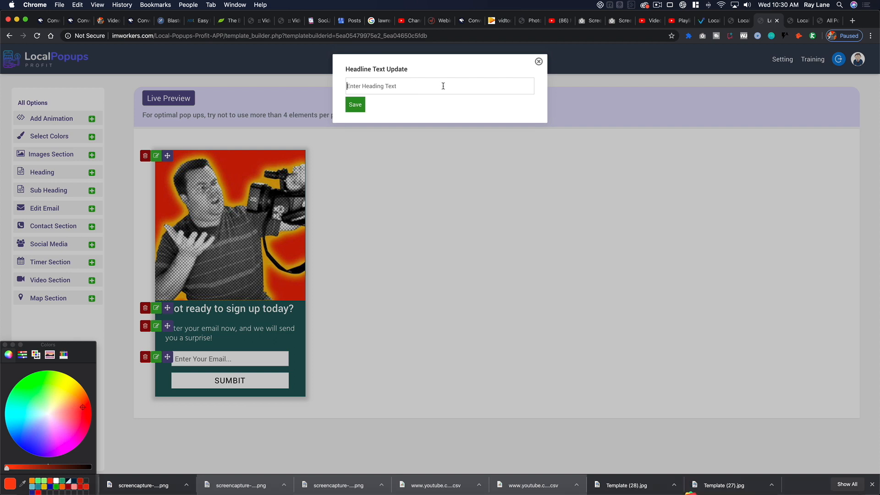
{"action": "type", "text": "Not ready for "}
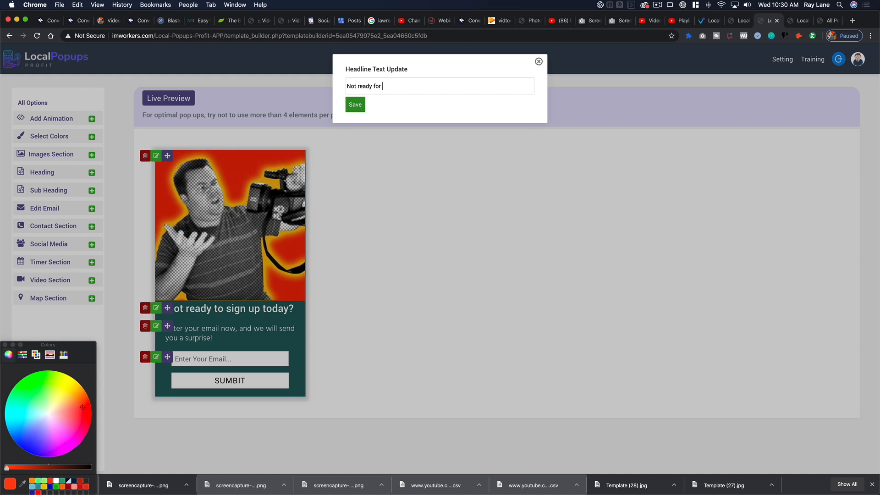
{"action": "type", "text": "this quite yet?"}
{"action": "left_click", "coordinate": [356, 105]}
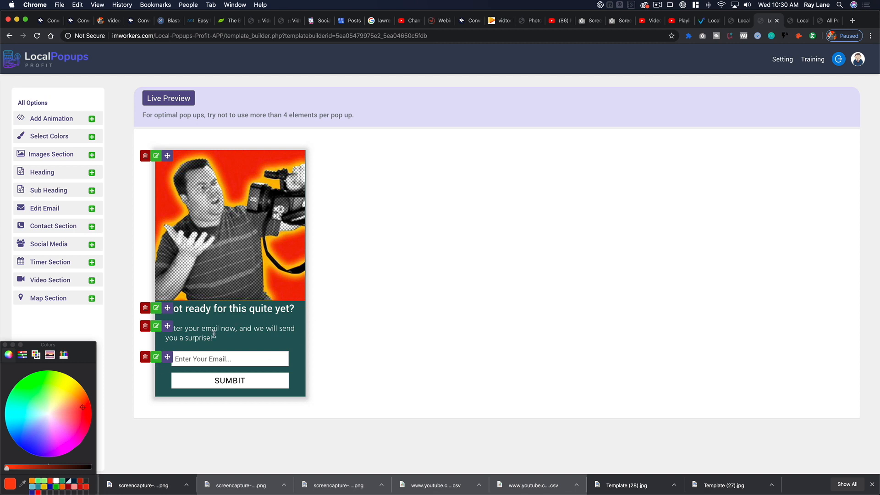
Step: Change the popup's sub heading to "Start off with our FREE video editor and bonus items" and save it
{"action": "left_click", "coordinate": [157, 327]}
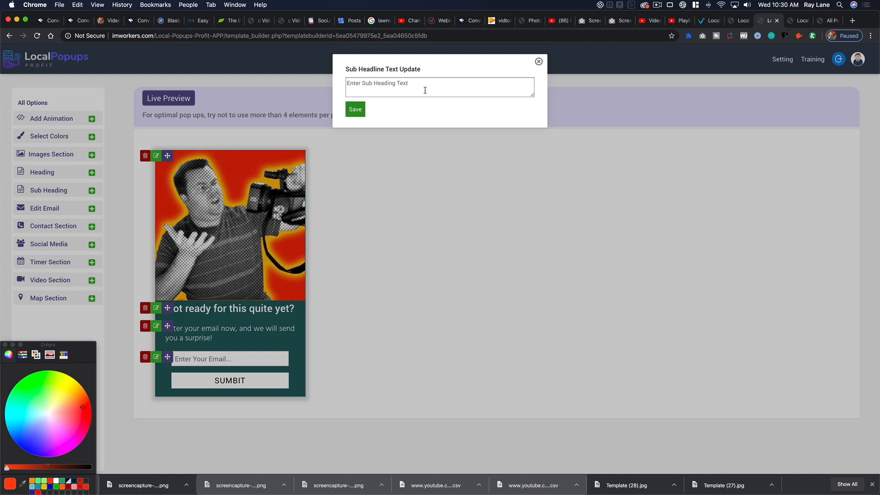
{"action": "type", "text": "Start off with our FREE video editor and "}
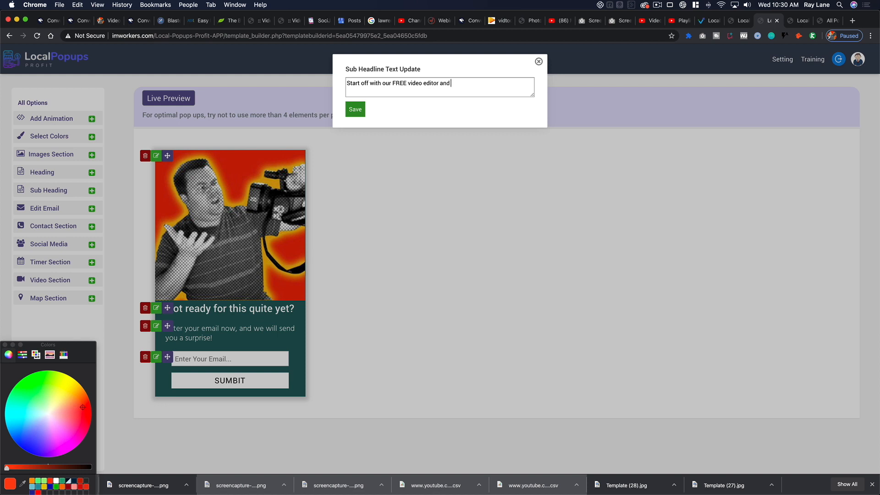
{"action": "type", "text": "bonus items"}
{"action": "left_click", "coordinate": [356, 109]}
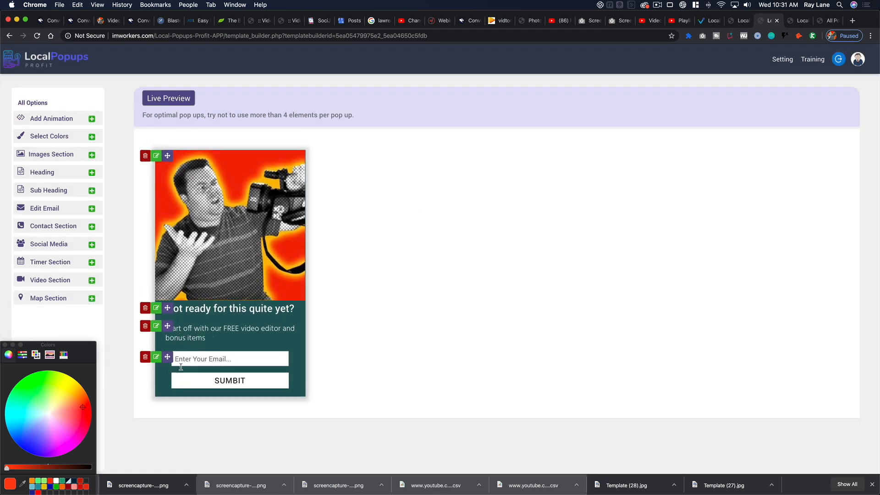
Step: Rename the submit button in the popup's email section to "FREE VIDEO EDITOR" and save it
{"action": "left_click", "coordinate": [156, 360]}
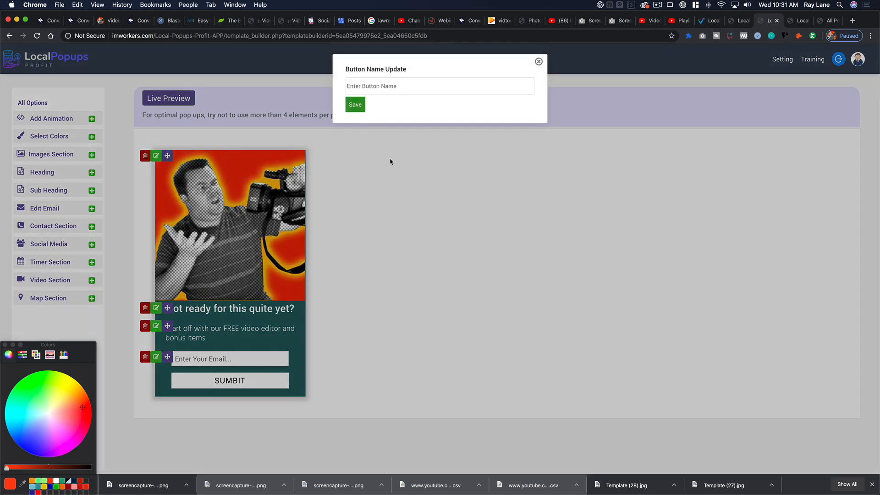
{"action": "left_click", "coordinate": [408, 88]}
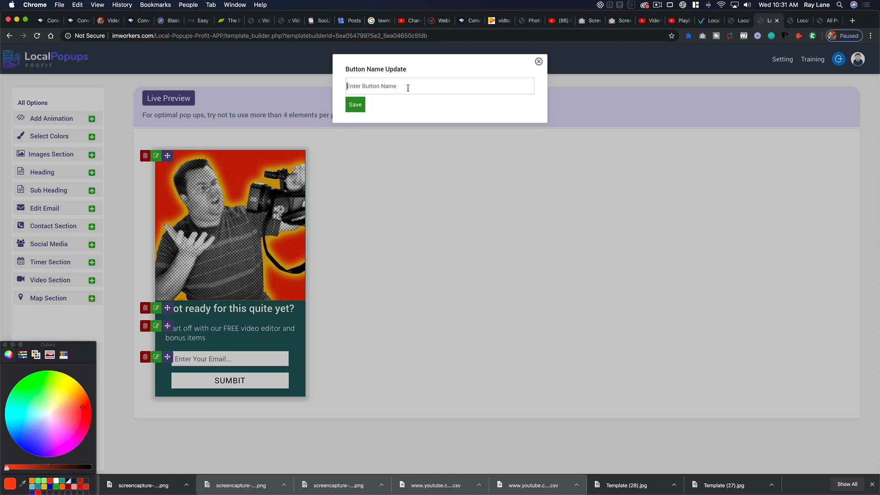
{"action": "type", "text": "Free VIDEO EDITOR"}
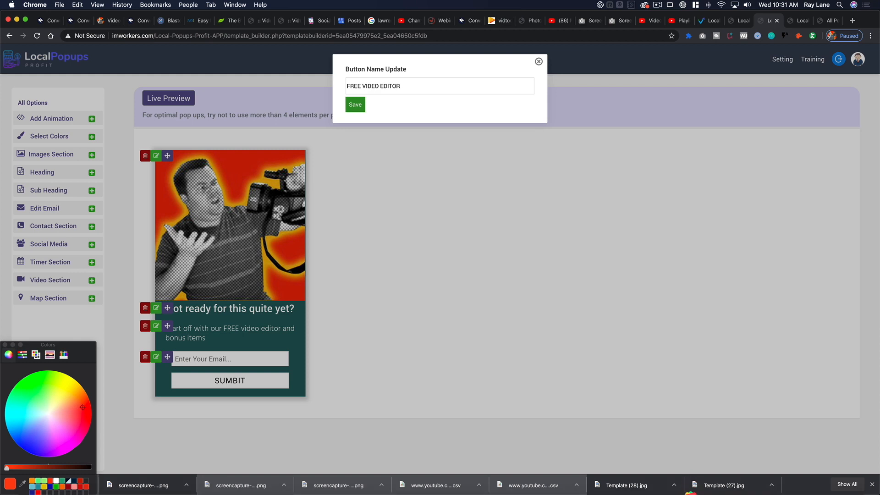
{"action": "left_click", "coordinate": [355, 105]}
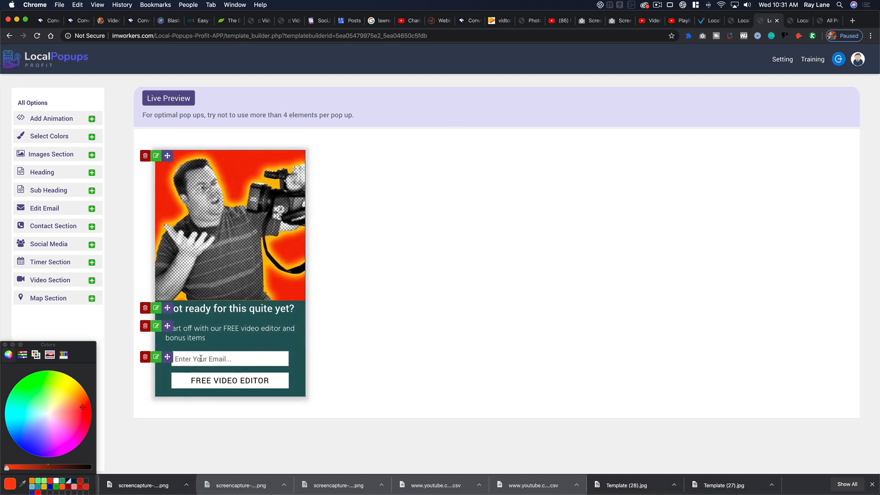
Step: Delete the popup's email form and add a contact section in its place
{"action": "left_click", "coordinate": [145, 358]}
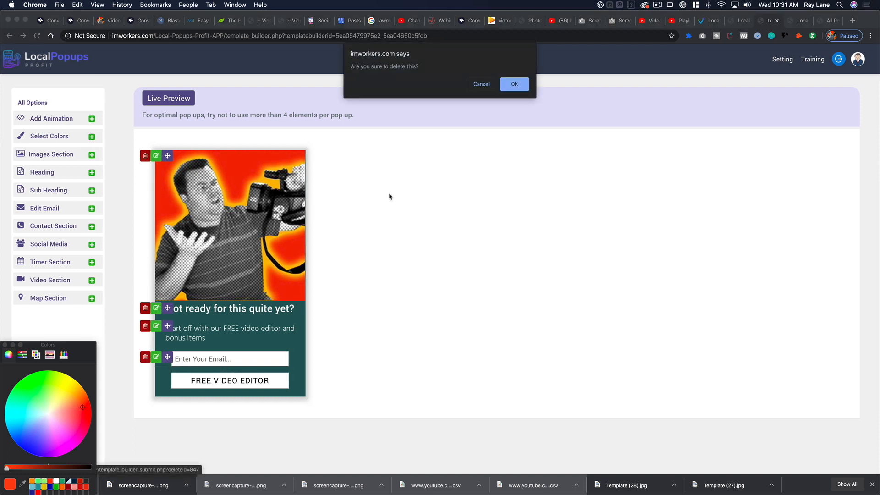
{"action": "left_click", "coordinate": [514, 76]}
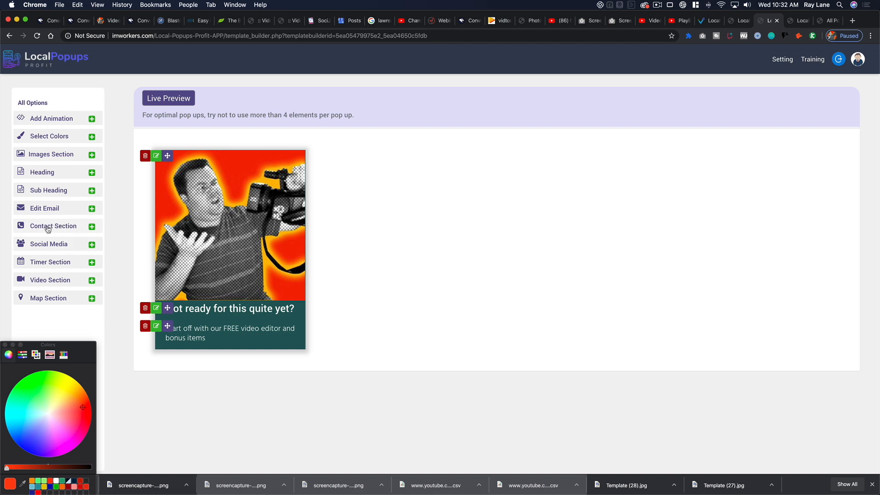
{"action": "left_click", "coordinate": [90, 227]}
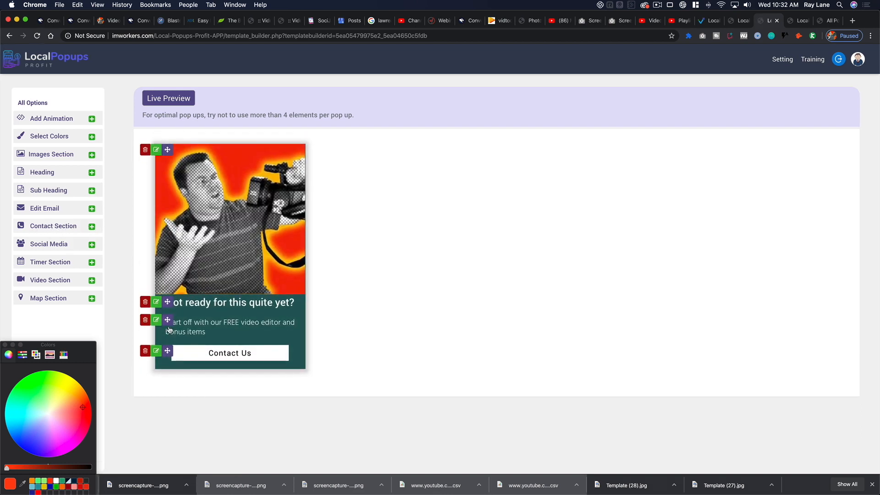
{"action": "left_click", "coordinate": [156, 357]}
{"action": "left_click", "coordinate": [156, 357]}
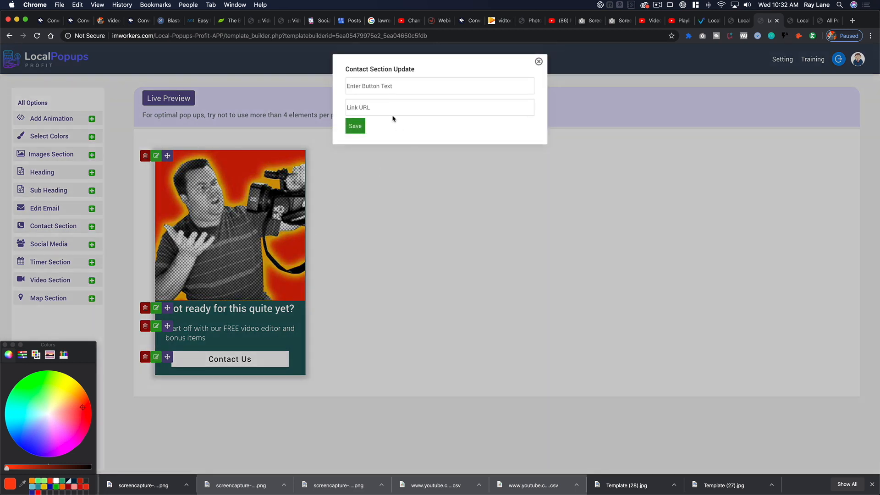
{"action": "left_click", "coordinate": [405, 85]}
{"action": "type", "text": "FREE VIDEO EDITOR"}
{"action": "left_click", "coordinate": [366, 109]}
{"action": "type", "text": "http://www"}
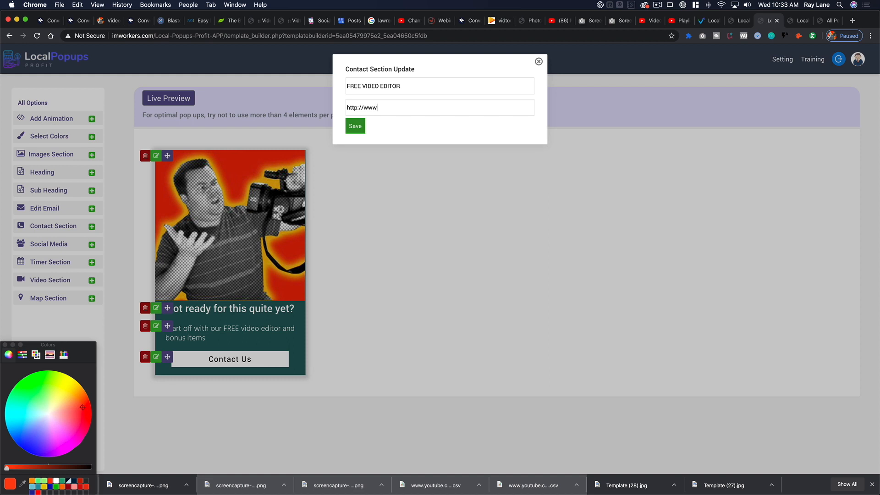
{"action": "type", "text": ".freevideoeditor.co"}
{"action": "left_click", "coordinate": [356, 126]}
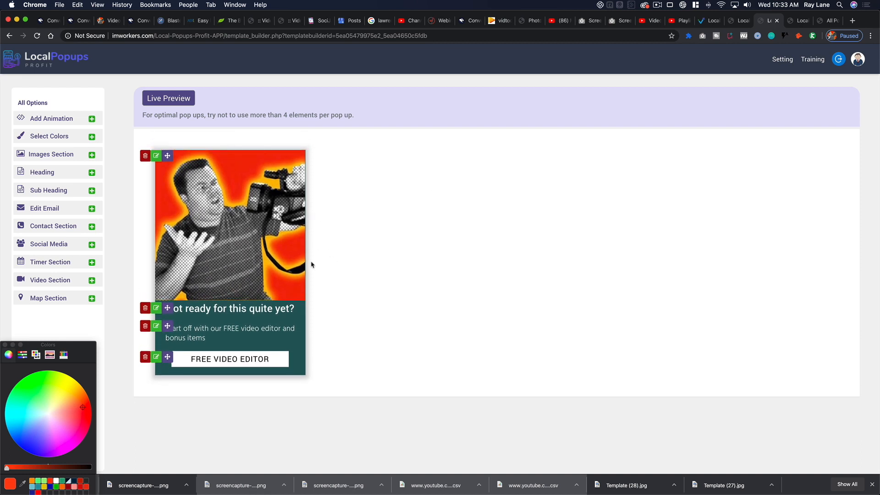
Step: Copy the popup's generated embed code from its Popup Code page
{"action": "scroll", "coordinate": [222, 304], "scroll_direction": "left", "scroll_amount": 1}
{"action": "scroll", "coordinate": [247, 284], "scroll_direction": "right", "scroll_amount": 1}
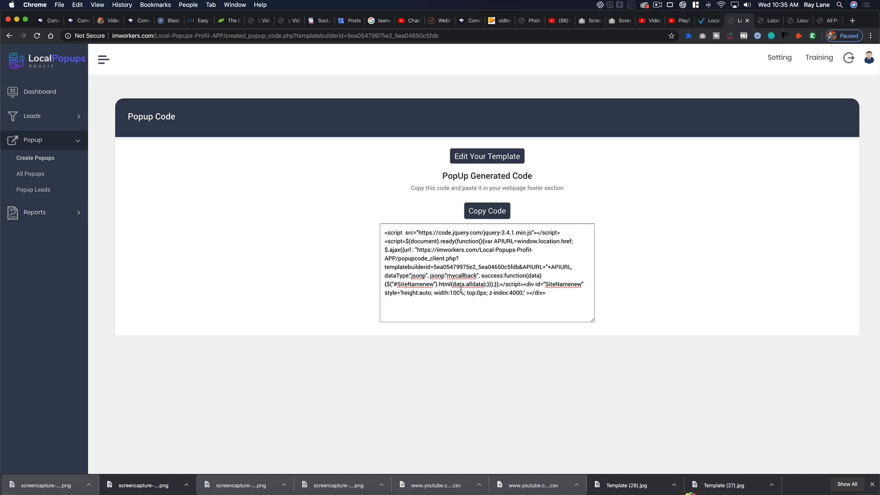
{"action": "left_click", "coordinate": [494, 219]}
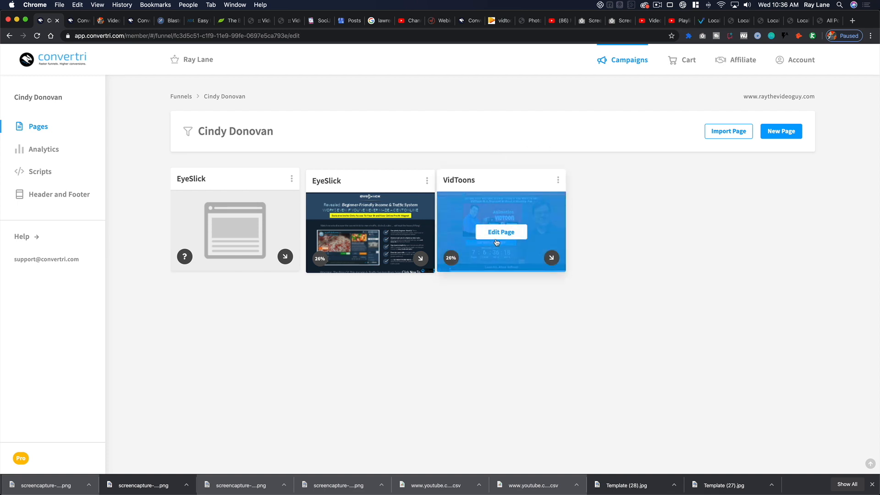
Step: Open the VidToons page in the Convertri editor, check the live page's exit popup, and return to the page editor
{"action": "left_click", "coordinate": [499, 235]}
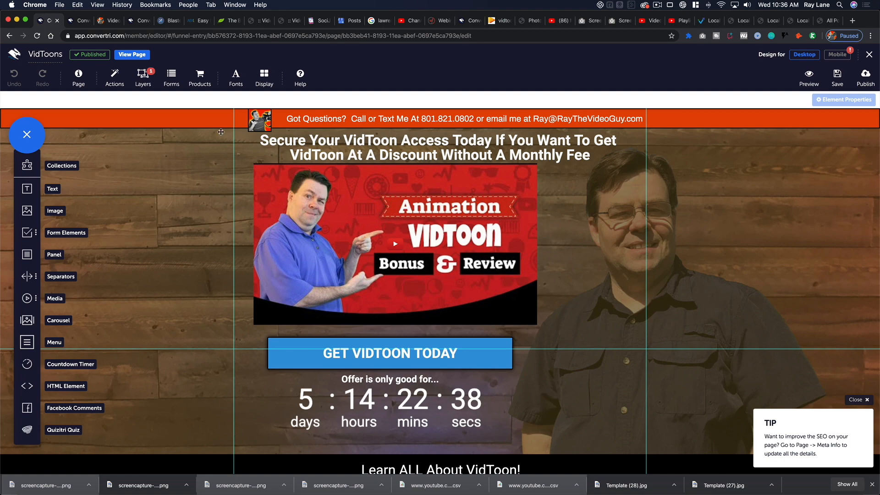
{"action": "left_click", "coordinate": [132, 55]}
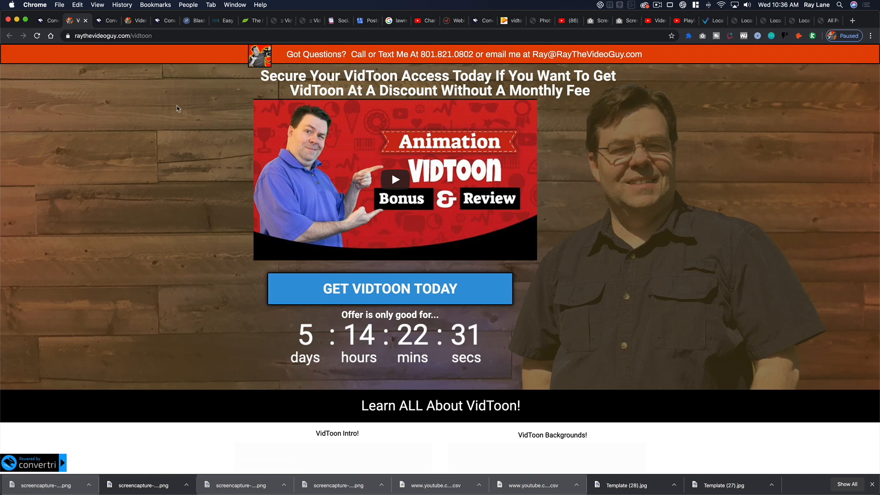
{"action": "mouse_move", "coordinate": [150, 11]}
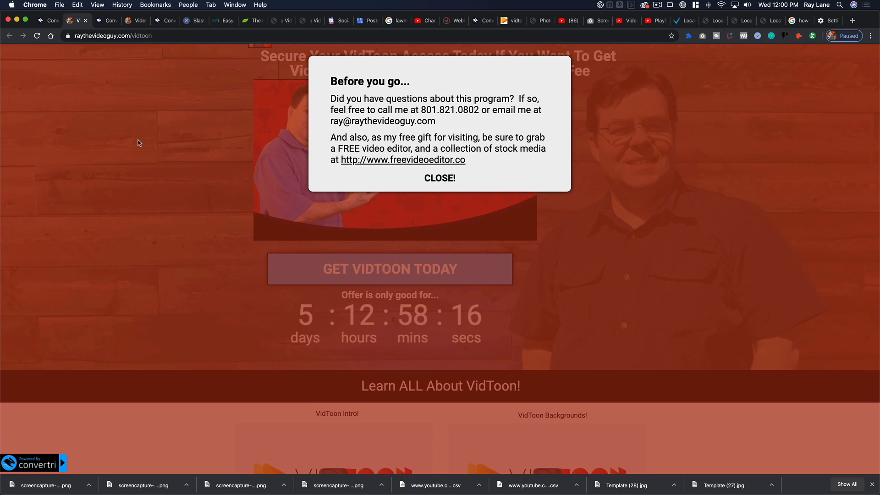
{"action": "left_click", "coordinate": [50, 22]}
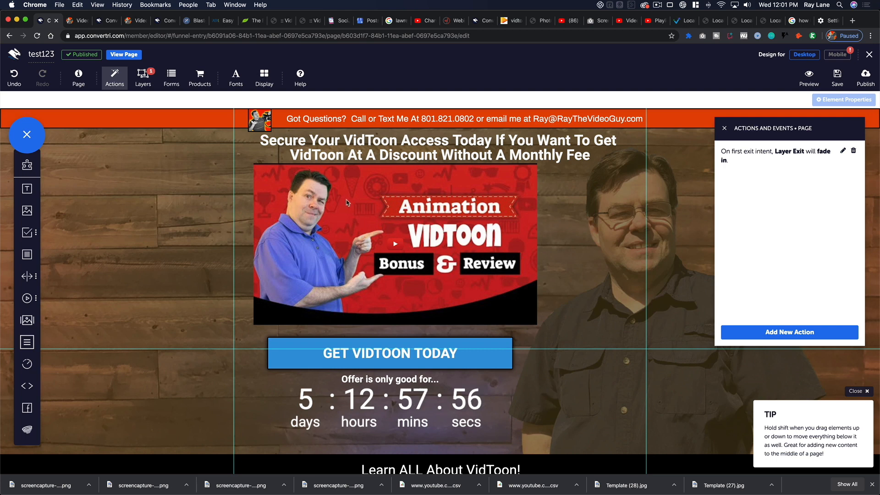
Step: Start a new custom page script for test123 with "Editor" as both its name and description
{"action": "left_click", "coordinate": [81, 84]}
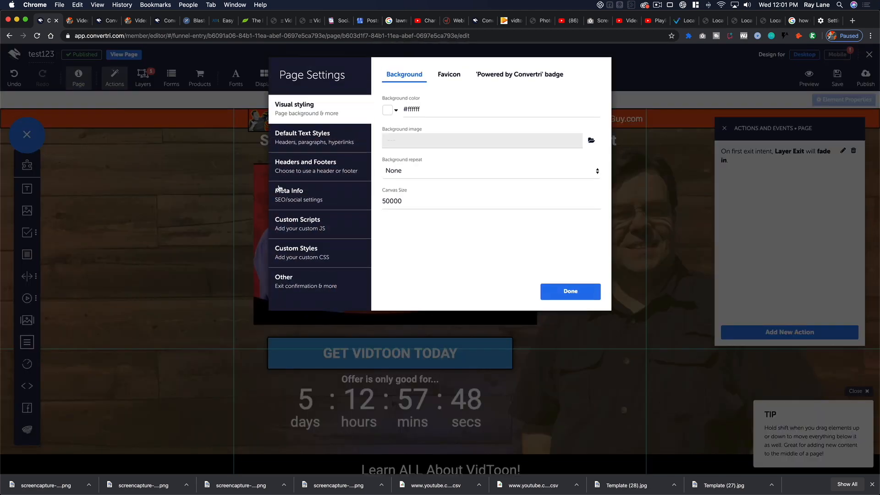
{"action": "left_click", "coordinate": [310, 235]}
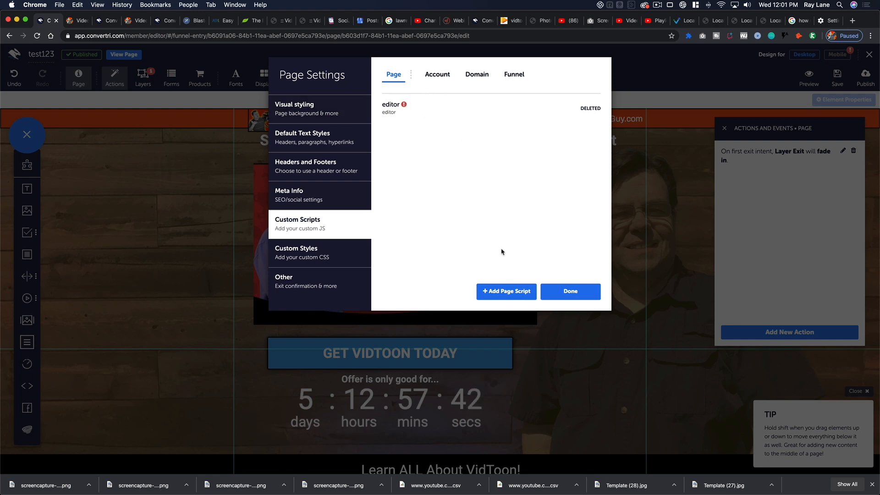
{"action": "left_click", "coordinate": [505, 295]}
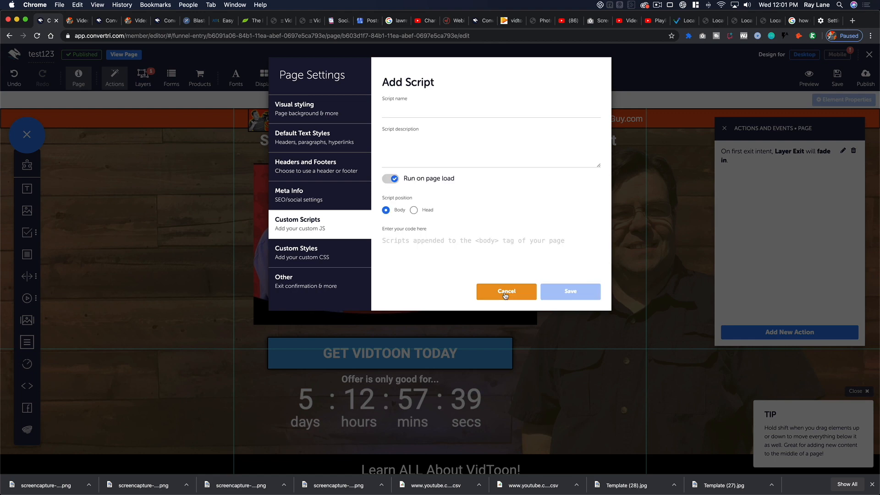
{"action": "left_click", "coordinate": [421, 112]}
{"action": "type", "text": "Editor"}
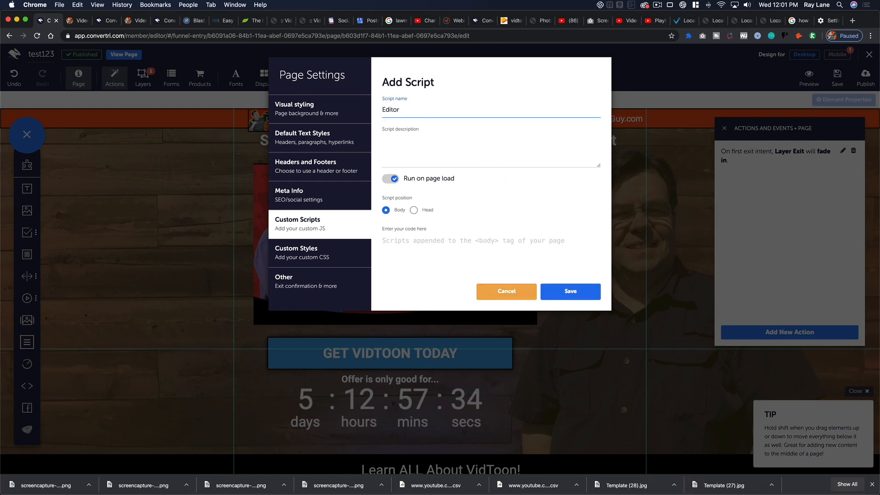
{"action": "key", "text": "Tab"}
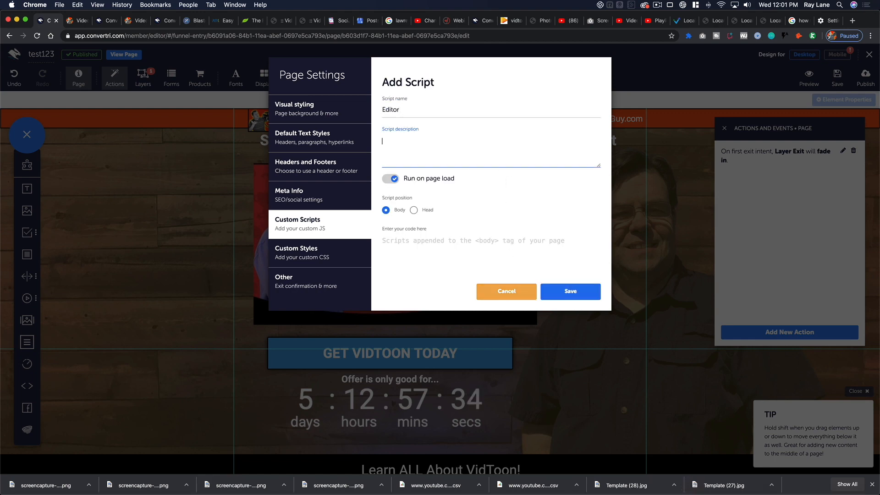
{"action": "type", "text": "Editor"}
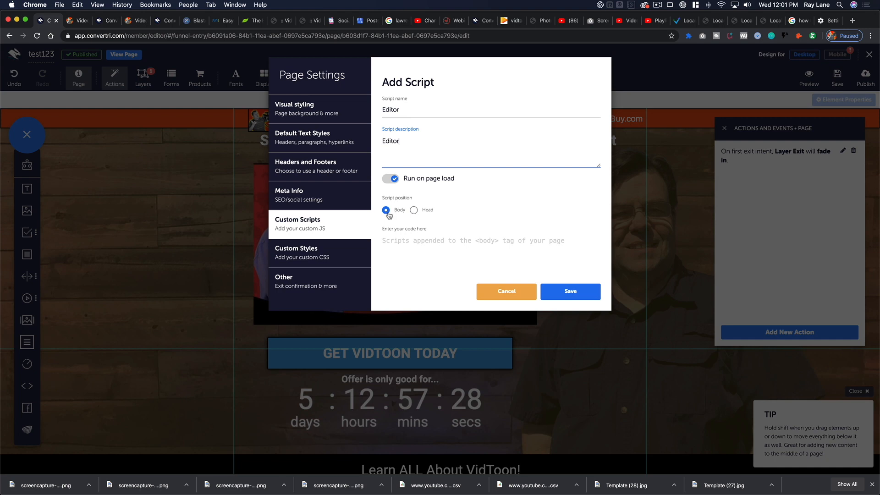
Step: Paste the copied popup code into the new script, keep it running on page load, save it and close the page settings
{"action": "left_click", "coordinate": [406, 241]}
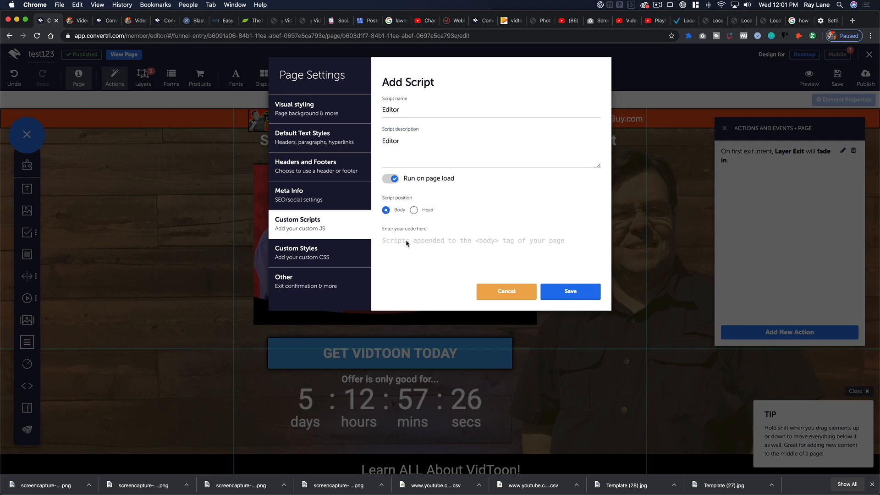
{"action": "key", "text": "super+v"}
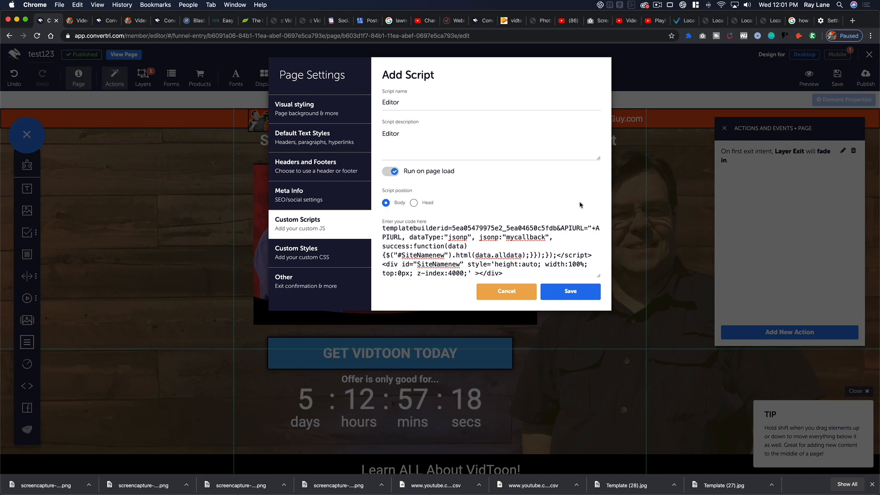
{"action": "left_click", "coordinate": [393, 172]}
{"action": "left_click", "coordinate": [393, 173]}
{"action": "left_click", "coordinate": [565, 296]}
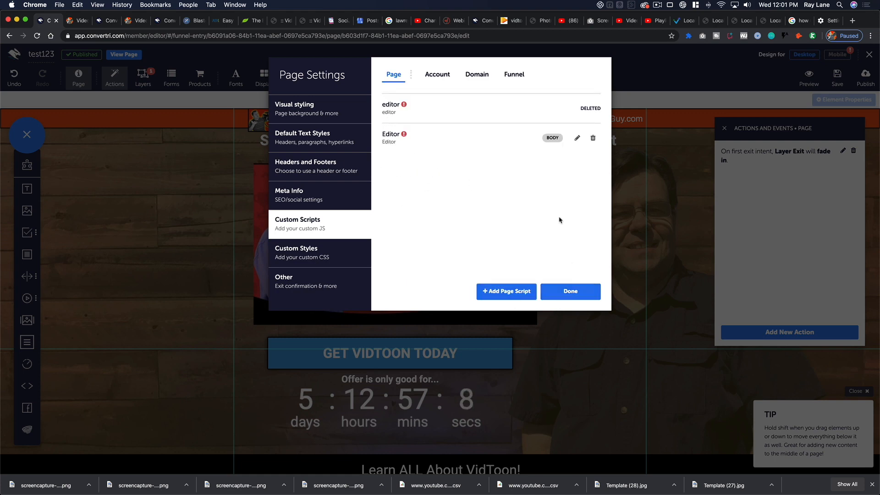
{"action": "left_click", "coordinate": [578, 292]}
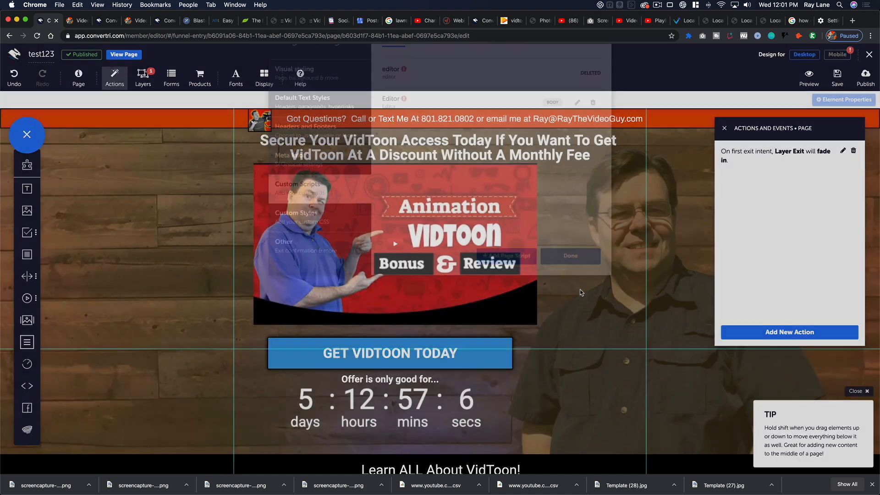
Step: Save the page with its new script and publish it under the path vidtoon123
{"action": "left_click", "coordinate": [839, 82]}
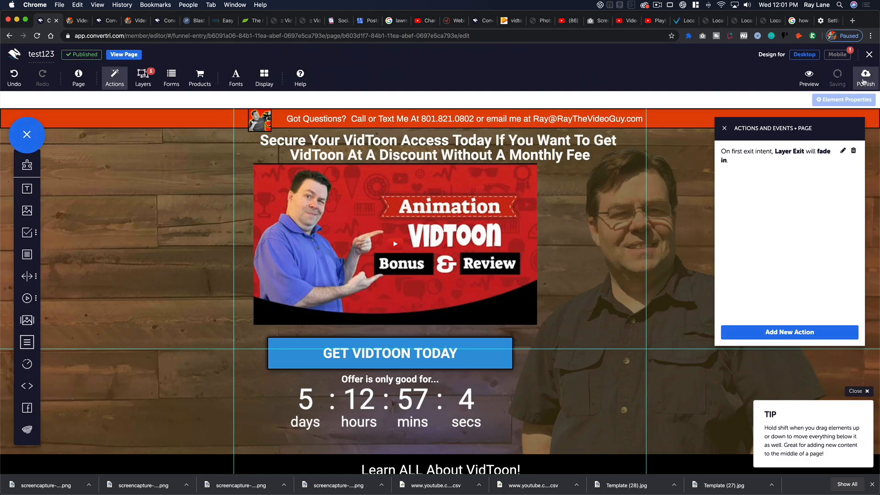
{"action": "left_click", "coordinate": [864, 82]}
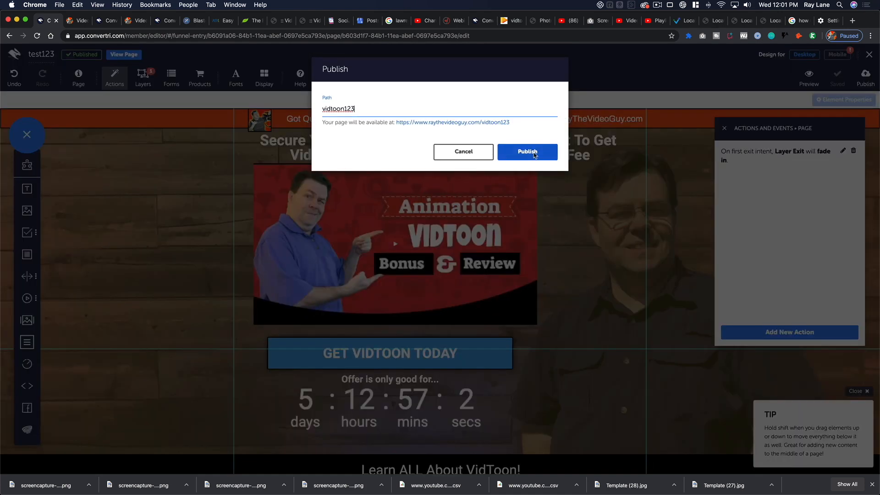
{"action": "left_click", "coordinate": [535, 154]}
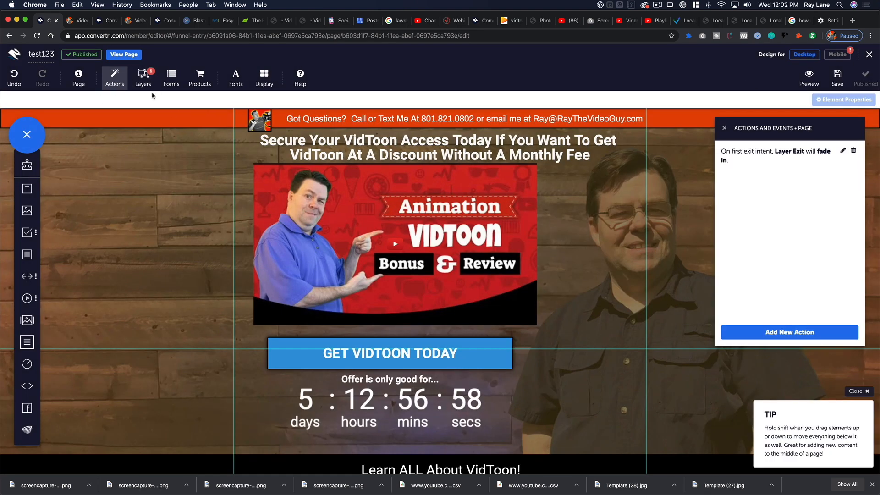
Step: Delete the page's Exit layer with all of its contents
{"action": "left_click", "coordinate": [142, 77]}
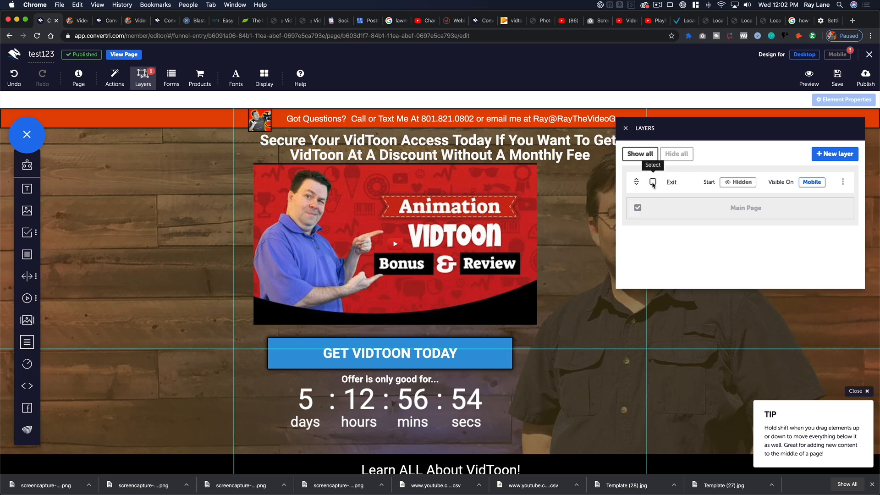
{"action": "left_click", "coordinate": [842, 183]}
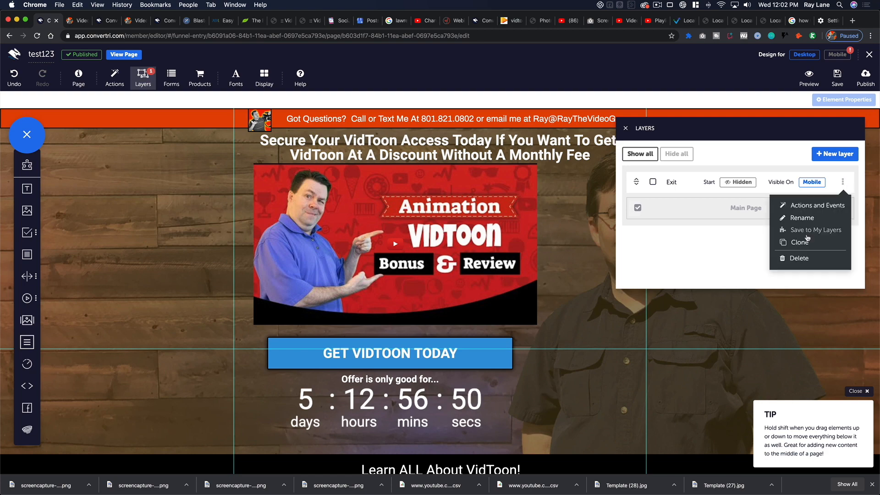
{"action": "left_click", "coordinate": [800, 258]}
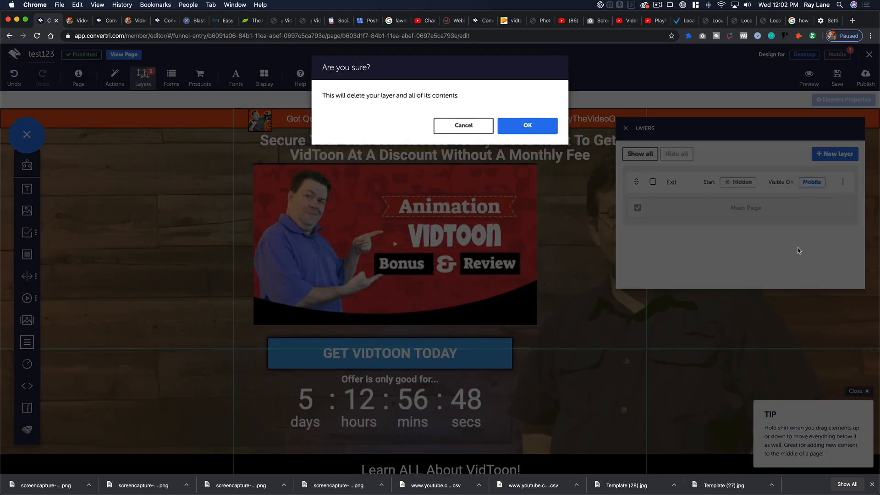
{"action": "left_click", "coordinate": [530, 127]}
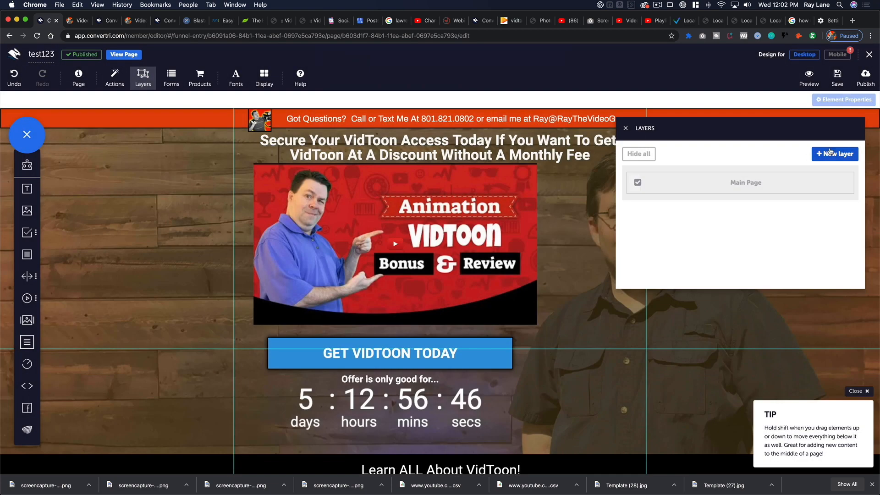
{"action": "left_click", "coordinate": [625, 128]}
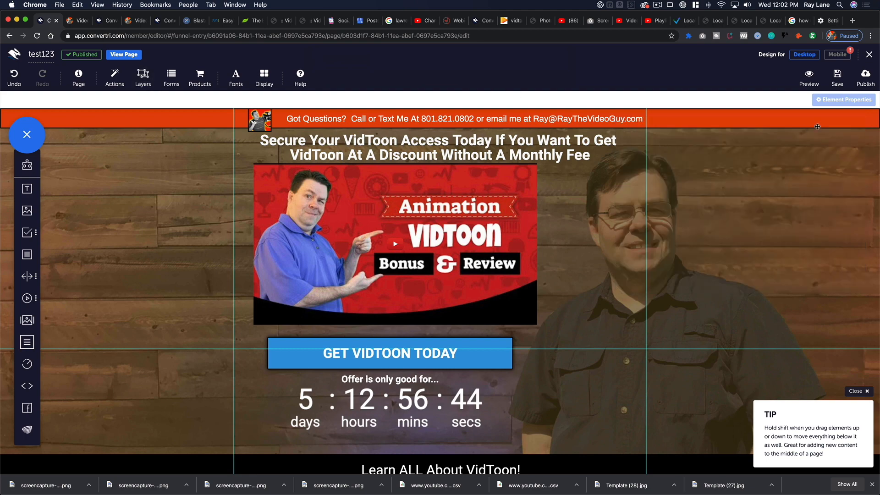
Step: Save and republish the page without the Exit layer
{"action": "left_click", "coordinate": [837, 78]}
{"action": "left_click", "coordinate": [865, 78]}
{"action": "left_click", "coordinate": [503, 152]}
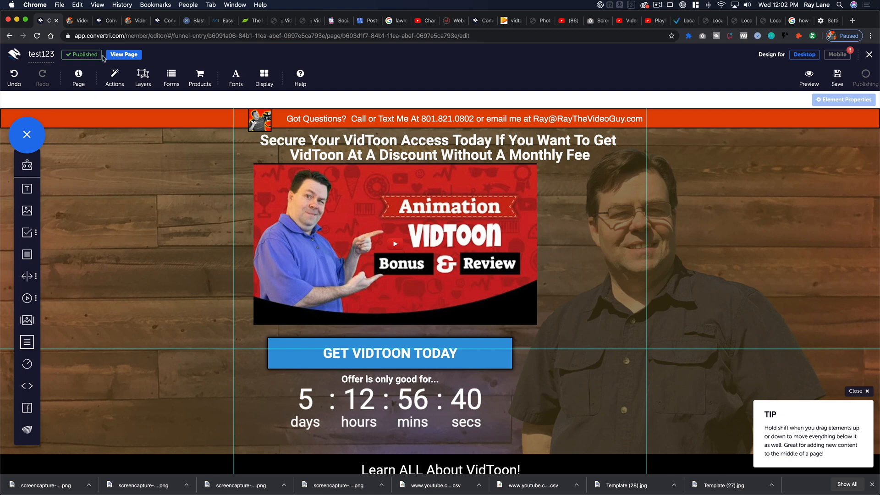
Step: View the published page, test the popup's Free Video Editor link, look through the linked page and close it
{"action": "left_click", "coordinate": [122, 55]}
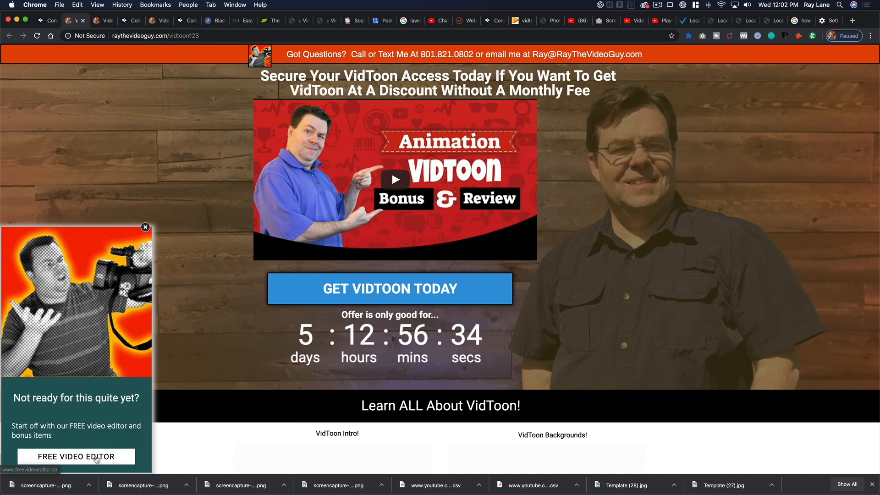
{"action": "left_click", "coordinate": [96, 458]}
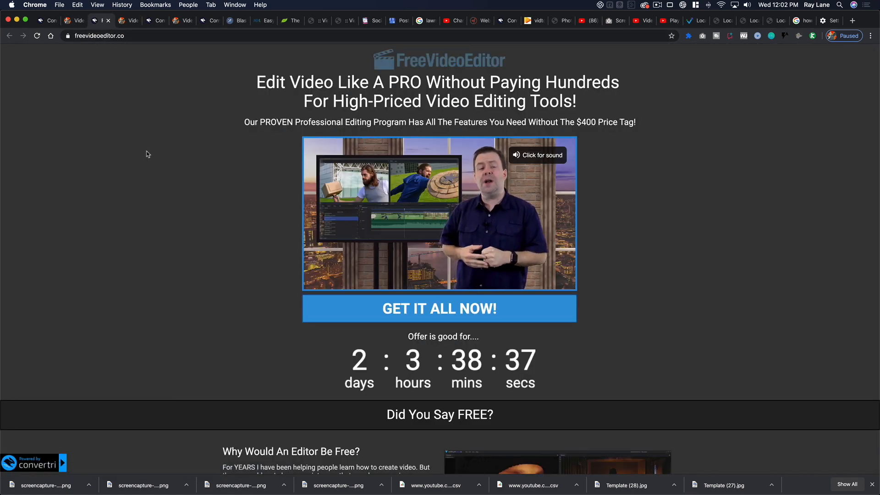
{"action": "scroll", "coordinate": [137, 114], "scroll_direction": "down", "scroll_amount": 15}
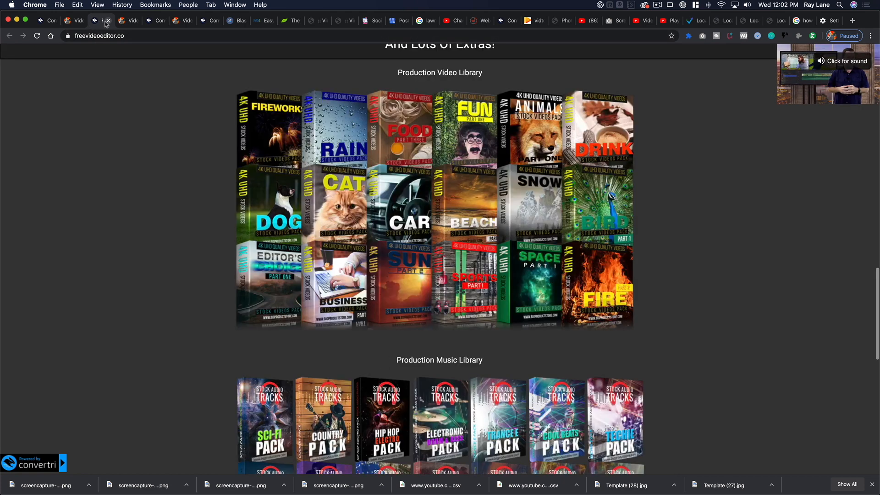
{"action": "left_click", "coordinate": [107, 21]}
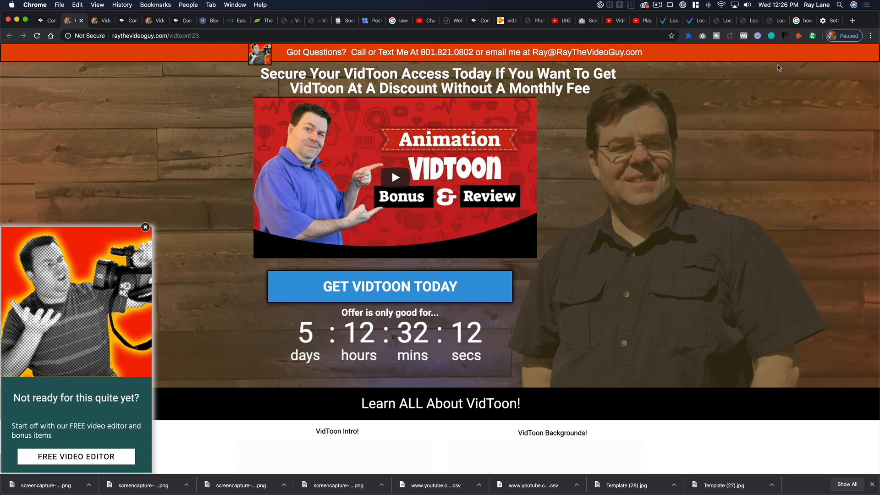
Step: In the Local Popups Profit template builder, change the popup's heading to "Not ready for this program?" and save it
{"action": "left_click", "coordinate": [724, 20]}
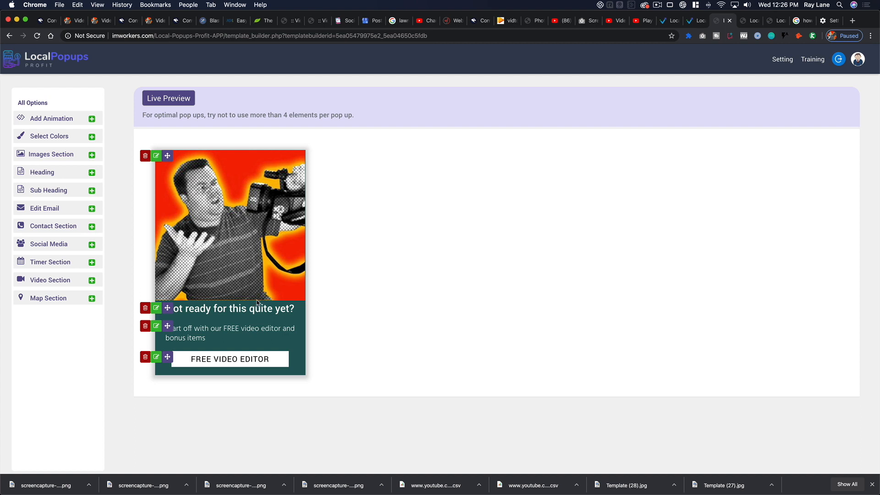
{"action": "left_click", "coordinate": [157, 308]}
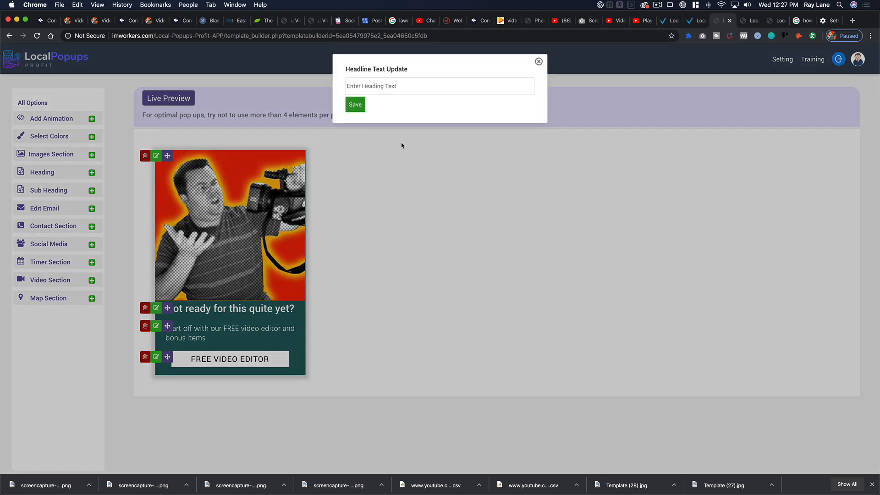
{"action": "left_click", "coordinate": [393, 85]}
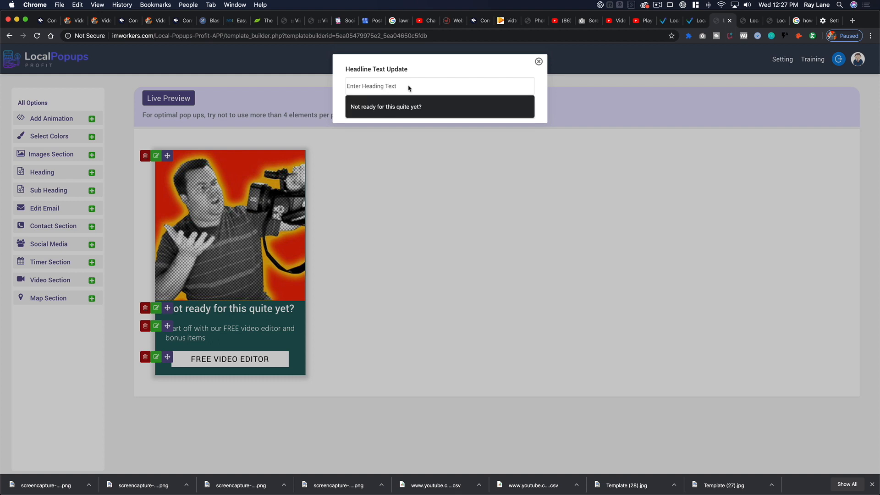
{"action": "type", "text": "Not ready for this program?"}
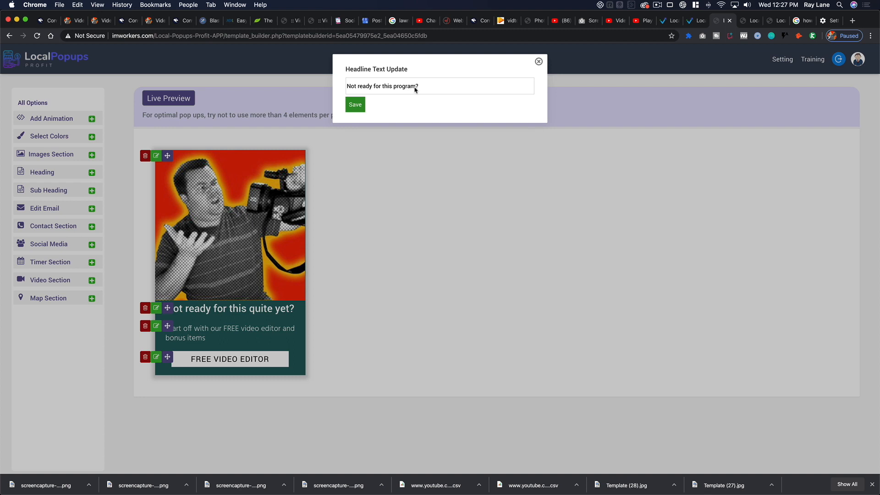
{"action": "left_click", "coordinate": [355, 104]}
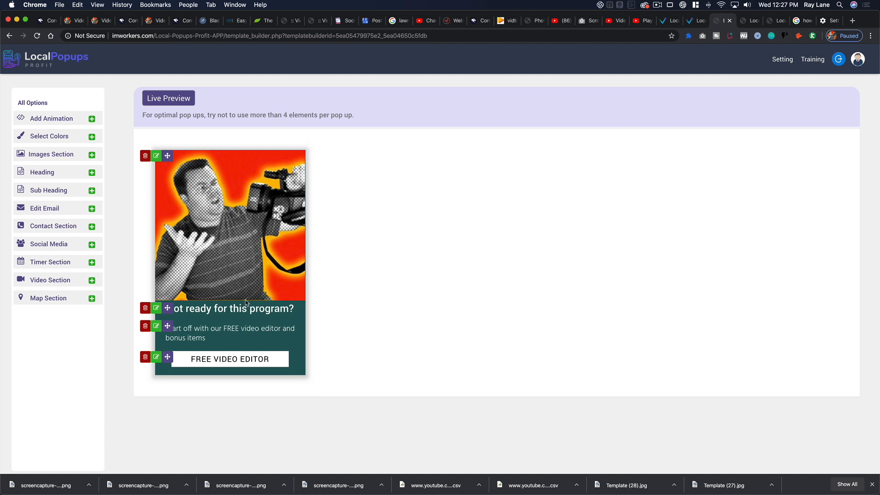
Step: Check the heading in the popup's live preview and on the reloaded vidtoon123 page, and return to the template builder
{"action": "left_click", "coordinate": [179, 108]}
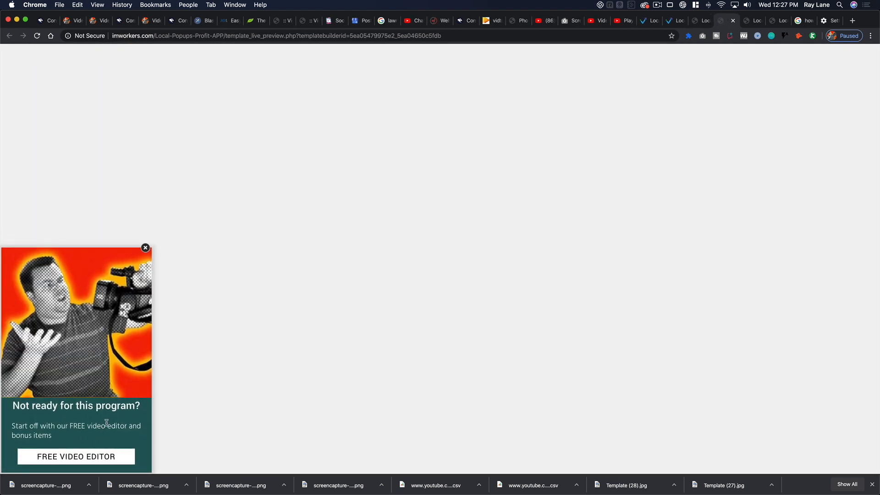
{"action": "left_click", "coordinate": [73, 21]}
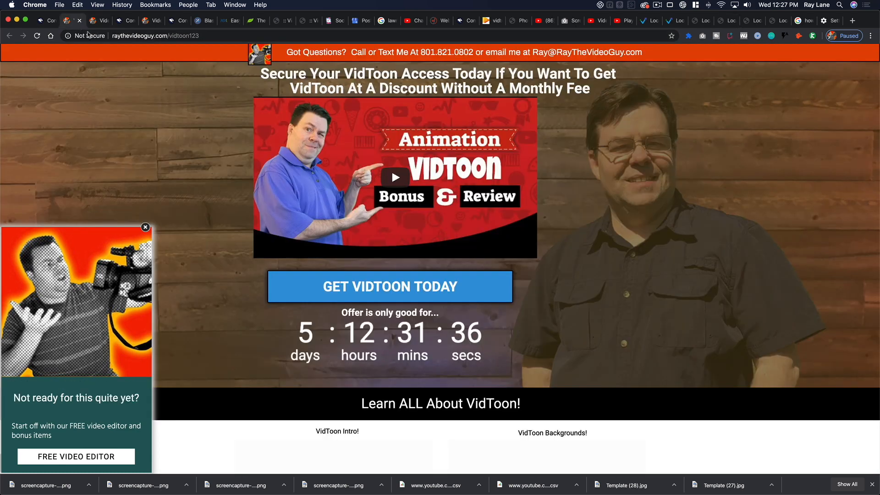
{"action": "key", "text": "super+r"}
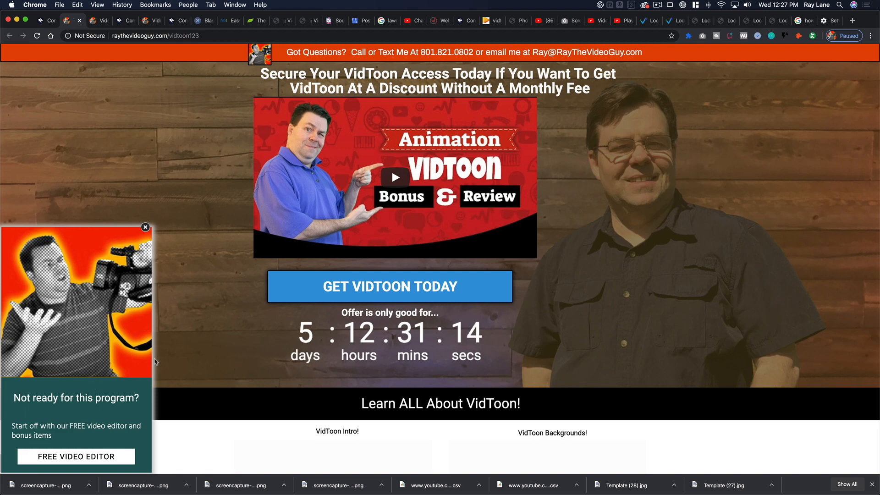
{"action": "left_click", "coordinate": [696, 21]}
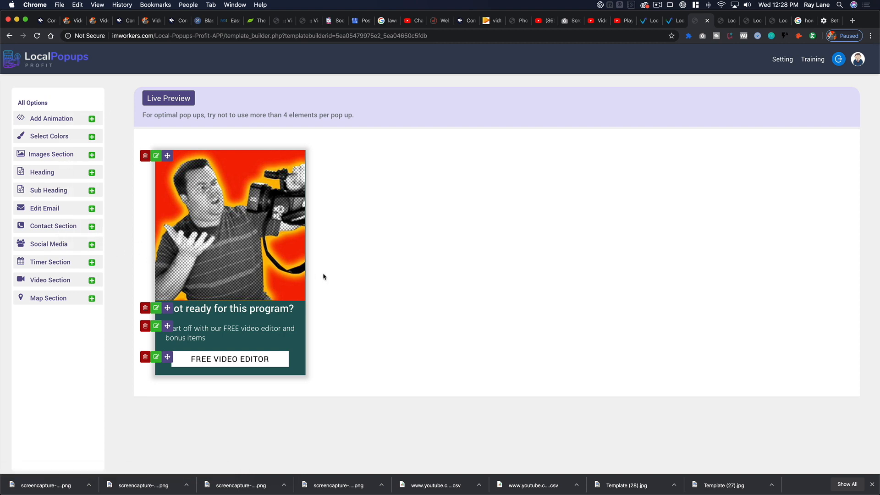
Step: Add a Social Media section to the popup and delete it again
{"action": "left_click", "coordinate": [63, 246]}
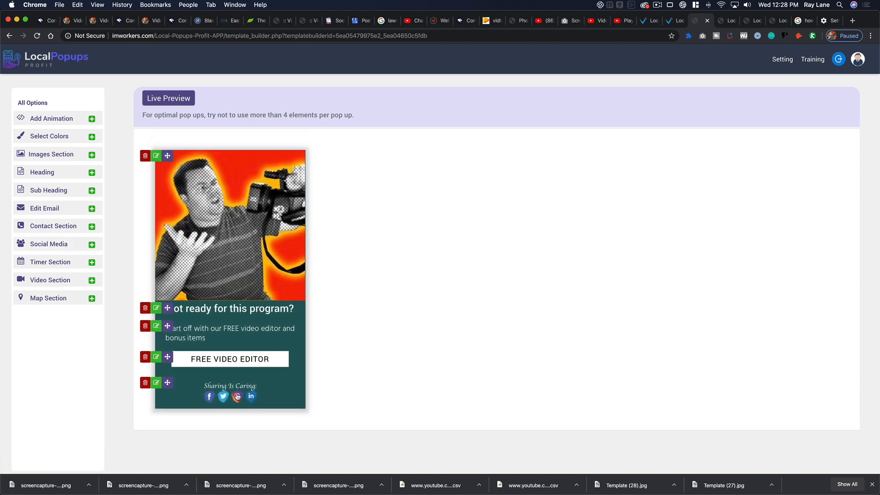
{"action": "left_click", "coordinate": [145, 382]}
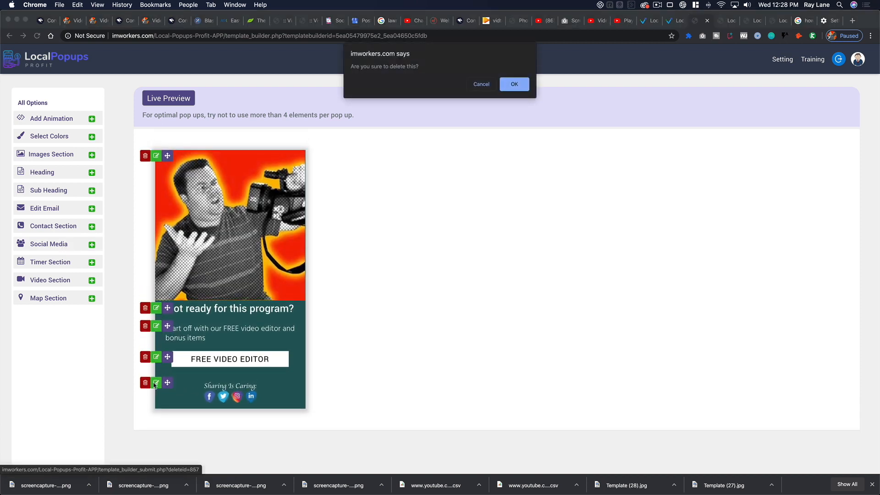
{"action": "left_click", "coordinate": [521, 85]}
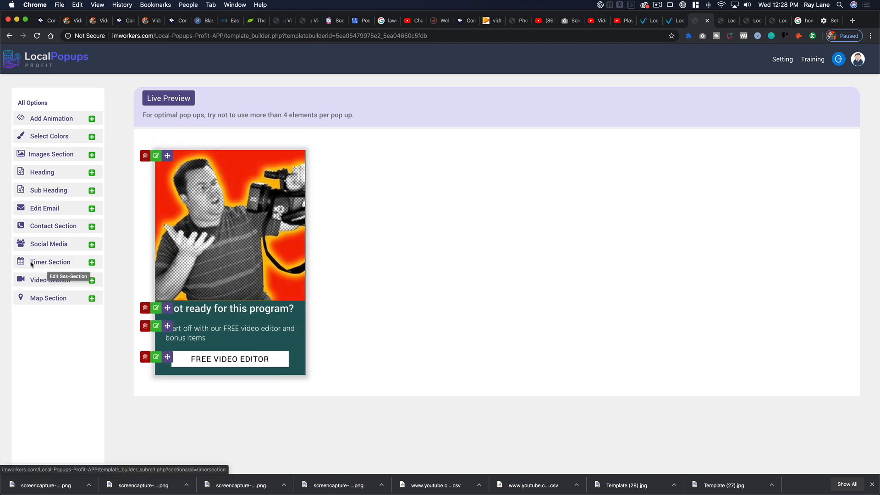
Step: Add a Timer Section to the popup and open its text and end time for editing
{"action": "left_click", "coordinate": [33, 266]}
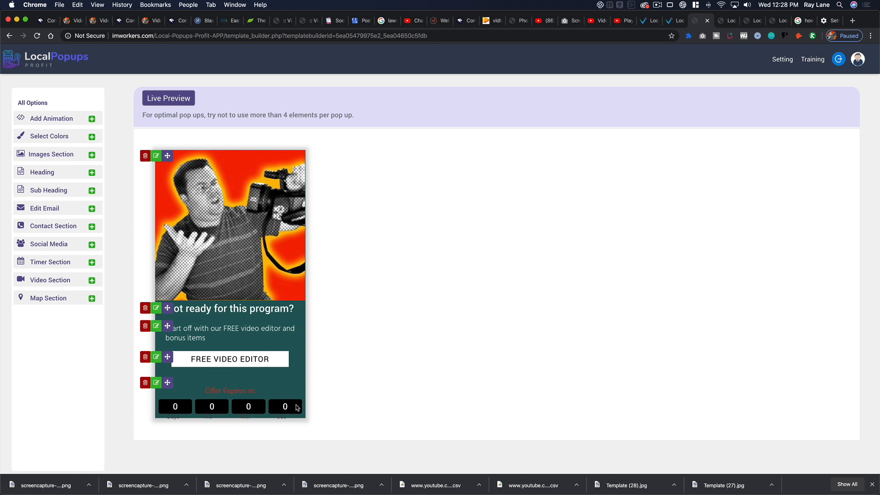
{"action": "left_click", "coordinate": [156, 382]}
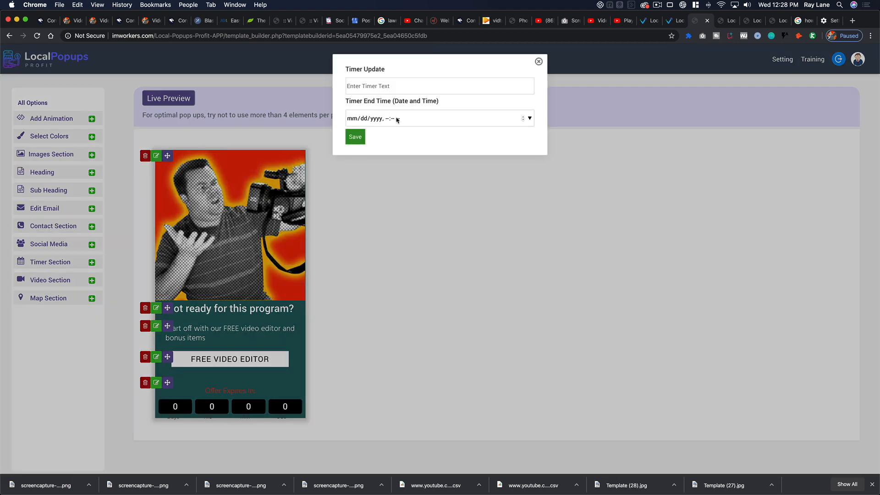